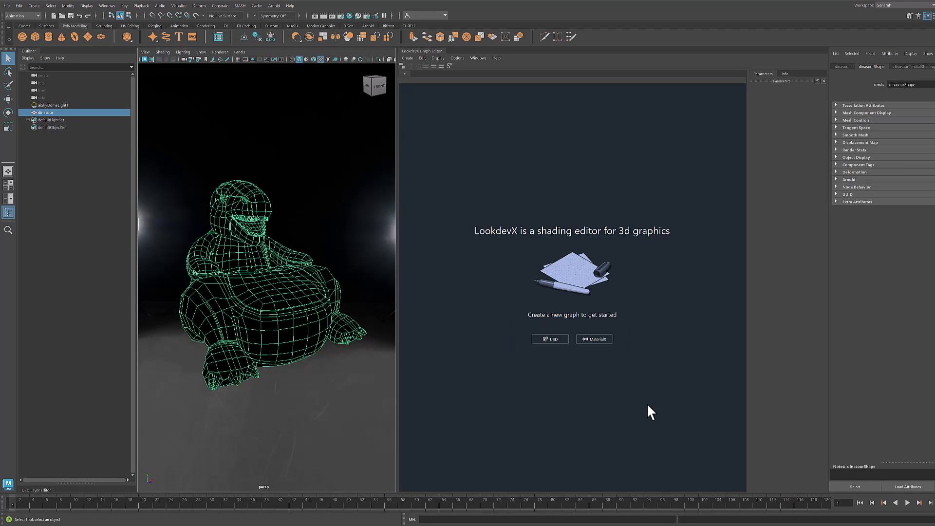
Add a Pbr standard_surface shader to a new MaterialX graph and open its compound.
{"action": "left_click", "coordinate": [593, 341]}
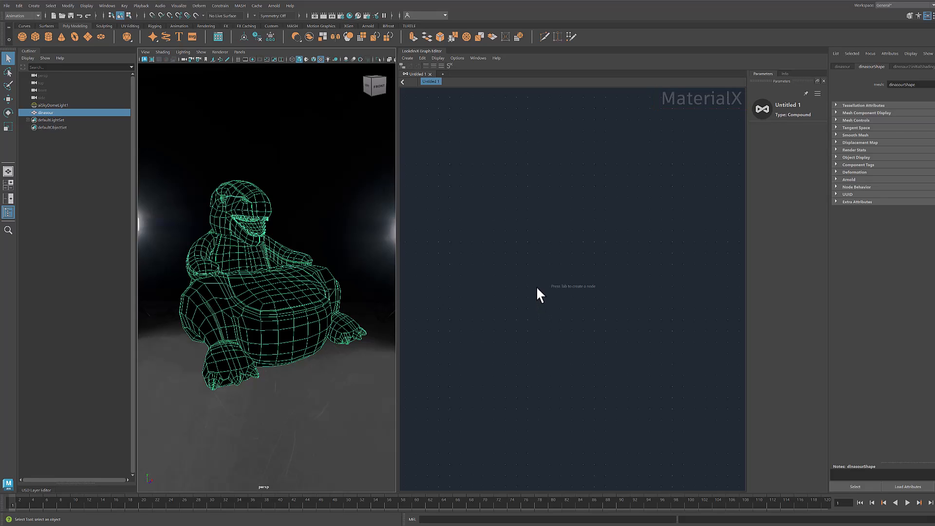
{"action": "key", "text": "Tab"}
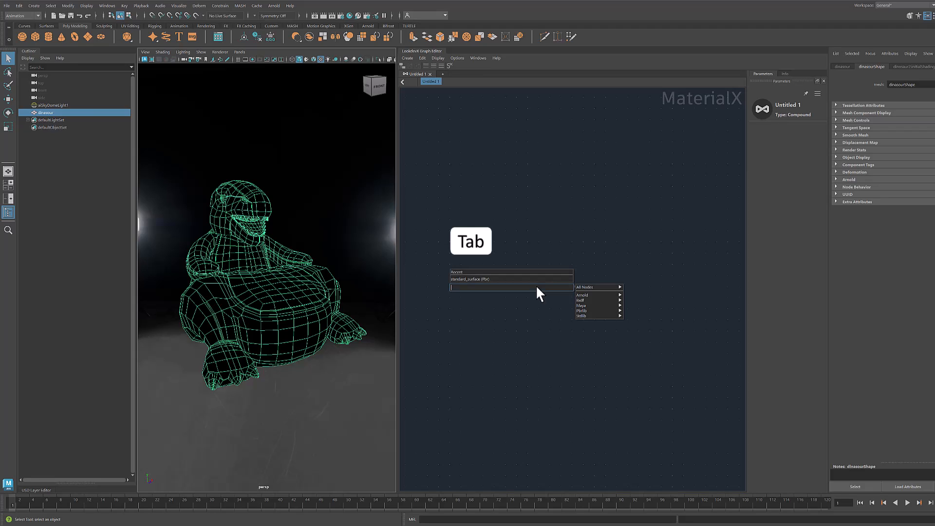
{"action": "type", "text": "standard_surface"}
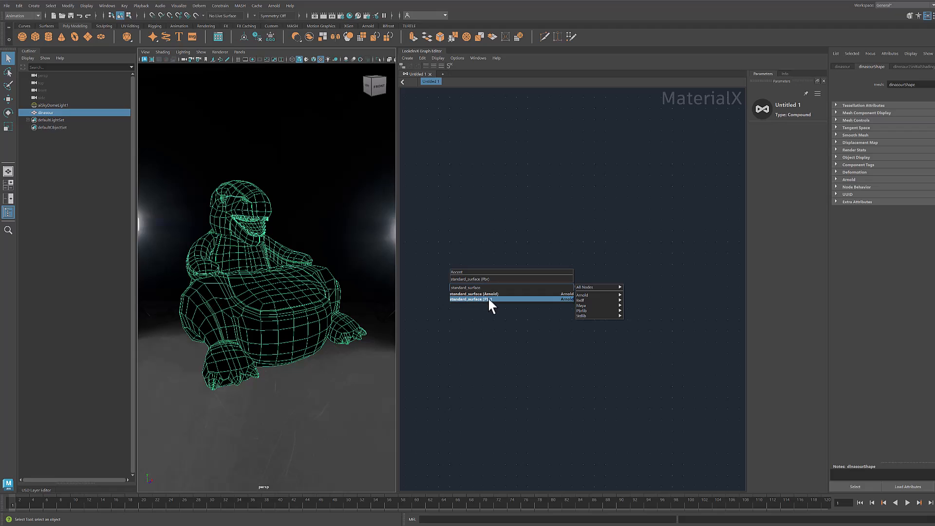
{"action": "left_click", "coordinate": [524, 299]}
{"action": "scroll", "coordinate": [545, 341], "scroll_direction": "up", "scroll_amount": 3}
{"action": "double_click", "coordinate": [540, 286]}
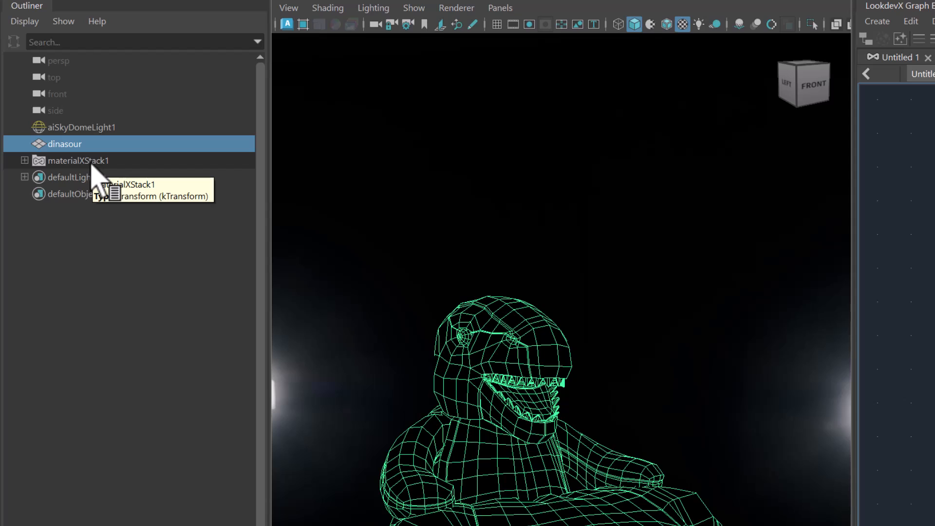
Expand the MaterialX stack in the Outliner down to the nodes inside the standard surface document.
{"action": "left_click", "coordinate": [24, 160]}
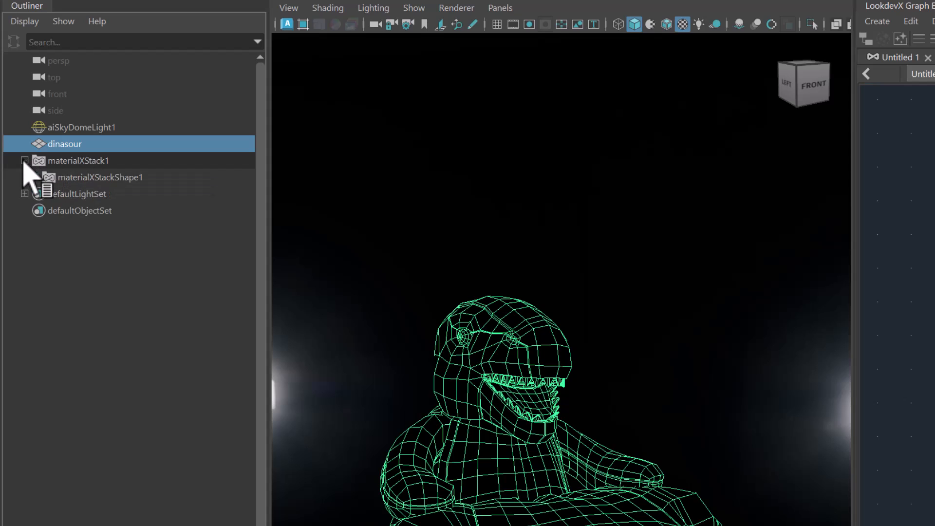
{"action": "left_click", "coordinate": [34, 177]}
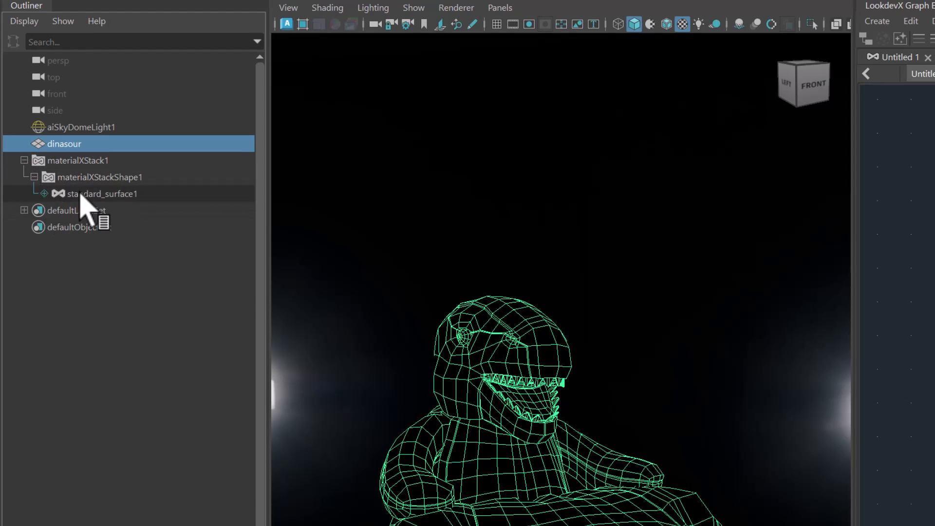
{"action": "left_click", "coordinate": [43, 193]}
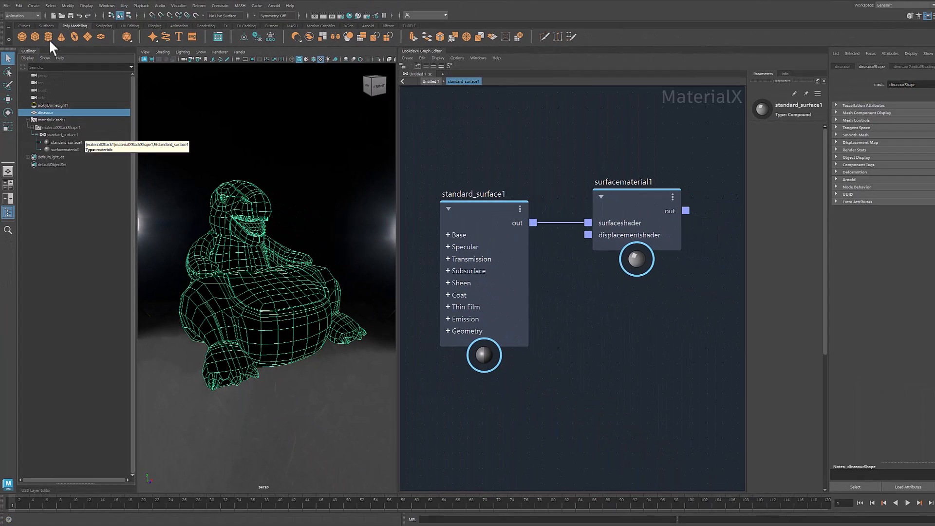
Create a second MaterialX stack and add a new MaterialX document under its shape.
{"action": "left_click", "coordinate": [34, 5]}
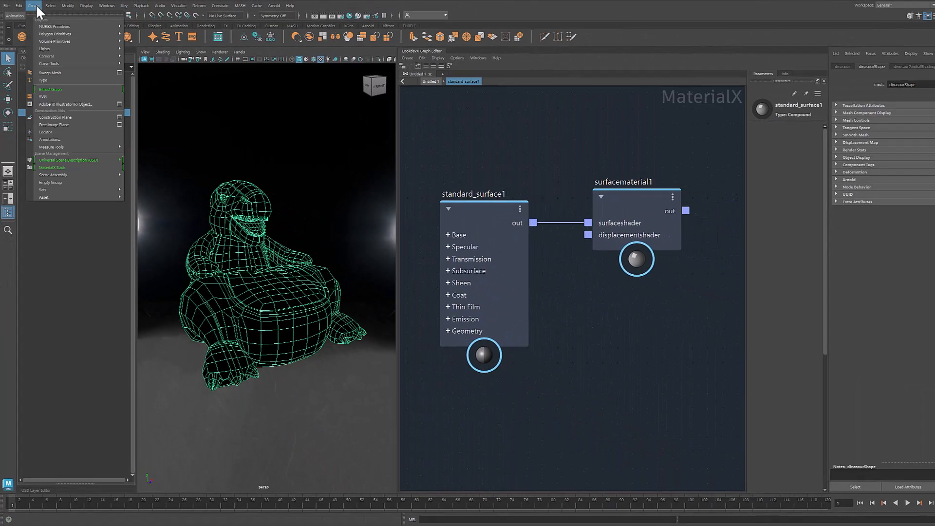
{"action": "left_click", "coordinate": [84, 167]}
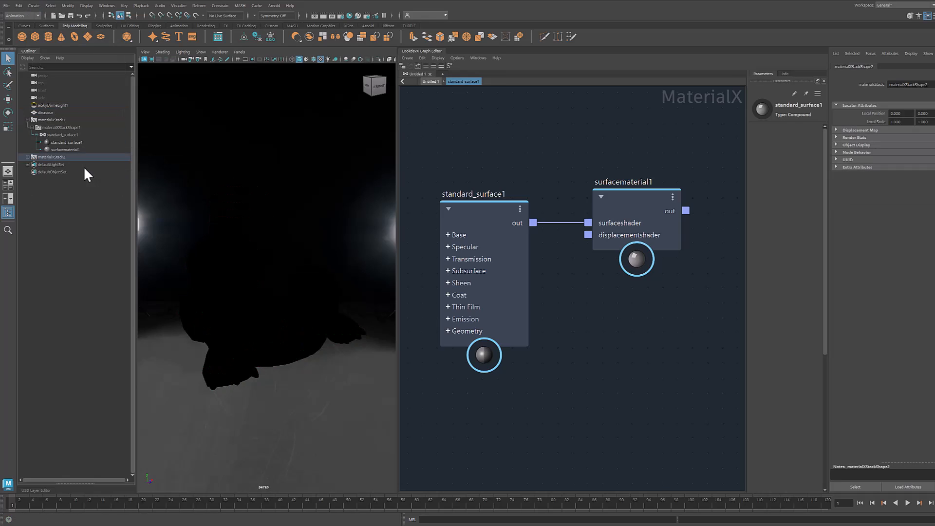
{"action": "left_click", "coordinate": [27, 157]}
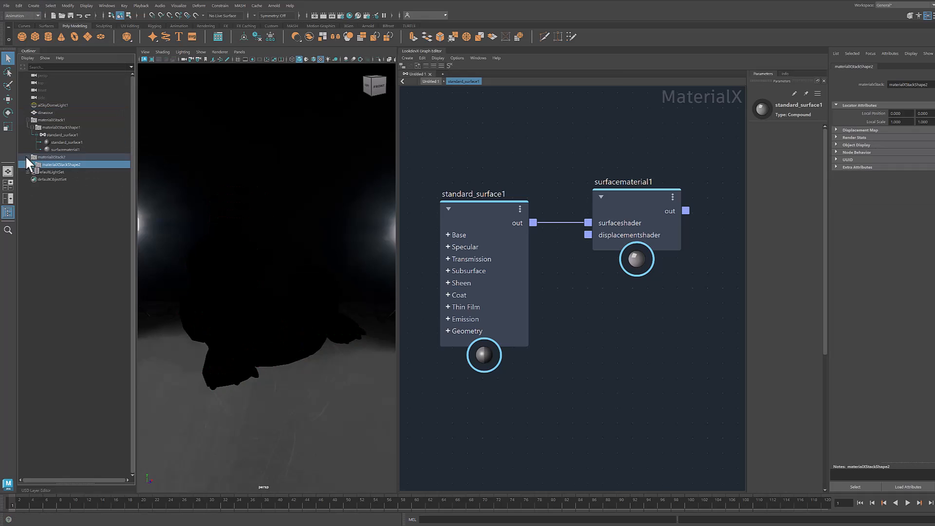
{"action": "right_click", "coordinate": [68, 164]}
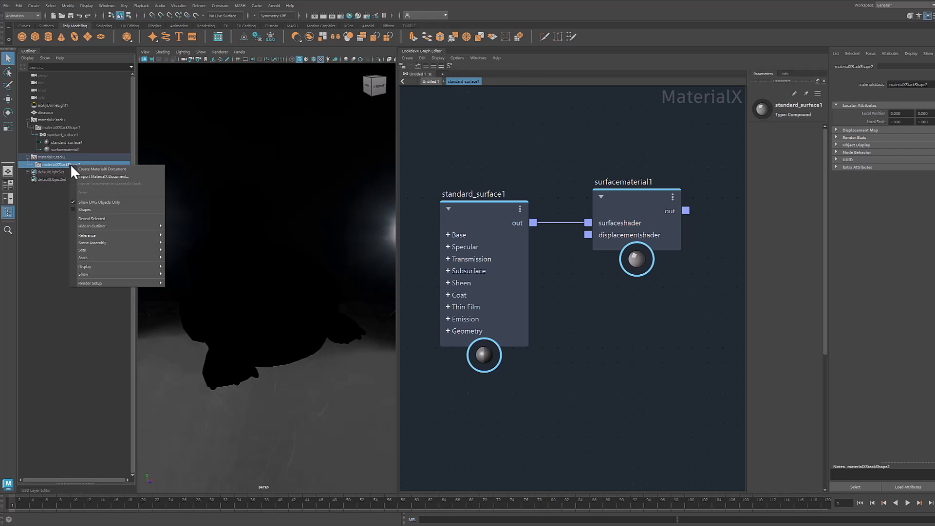
{"action": "left_click", "coordinate": [115, 169]}
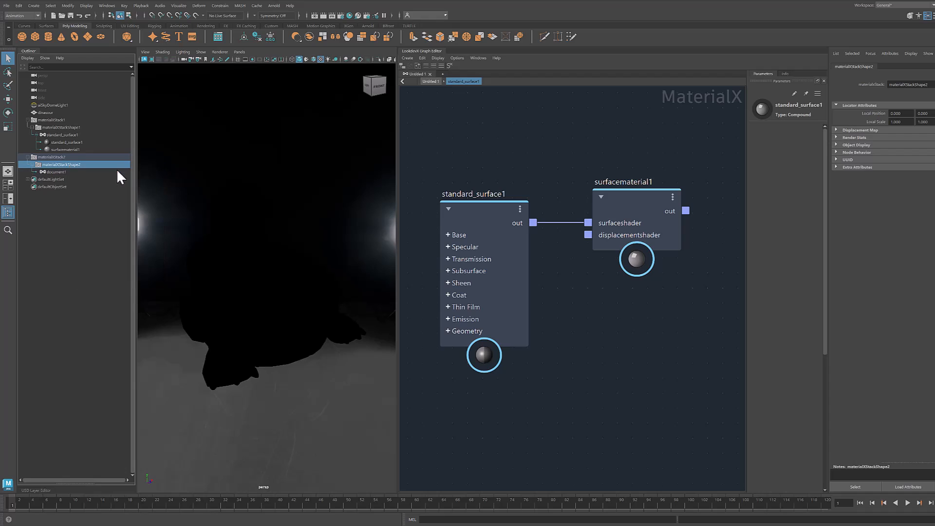
Show the second stack's document in a new LookdevX graph tab.
{"action": "right_click", "coordinate": [73, 172]}
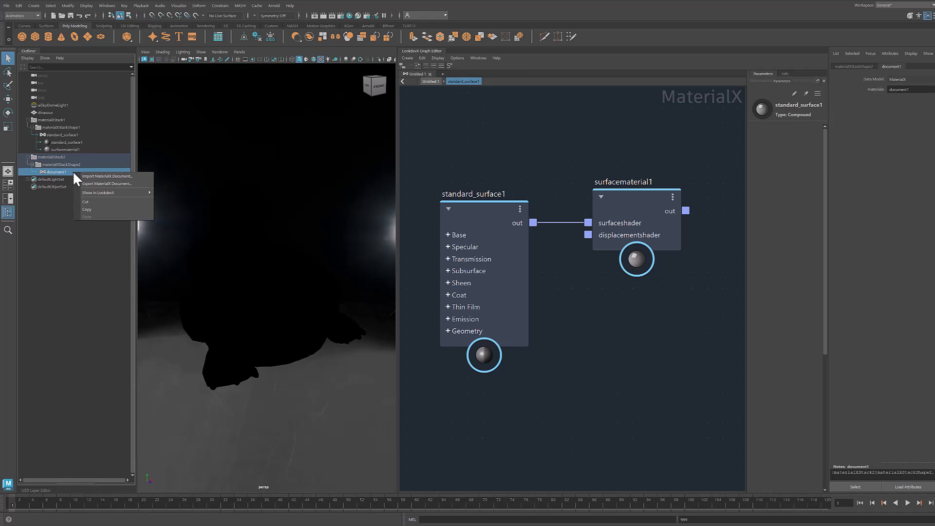
{"action": "mouse_move", "coordinate": [117, 193]}
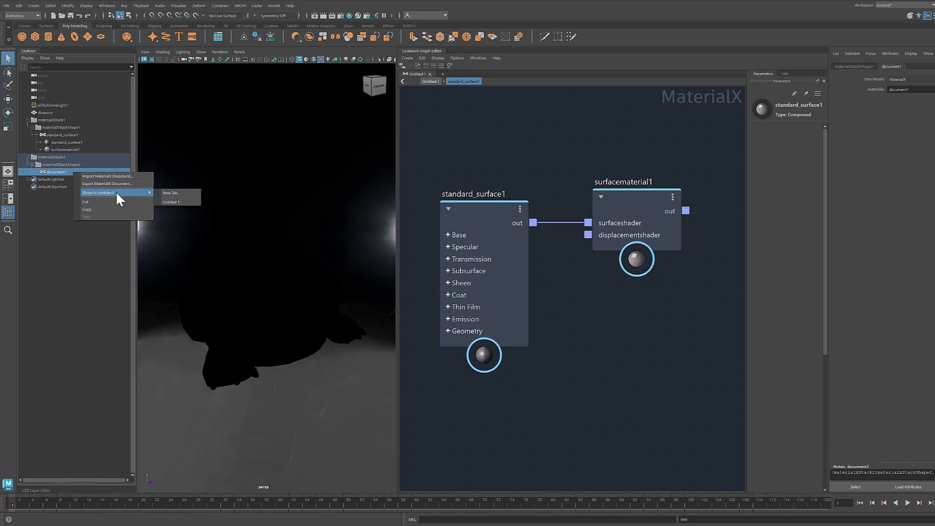
{"action": "left_click", "coordinate": [179, 193]}
{"action": "left_click", "coordinate": [601, 313]}
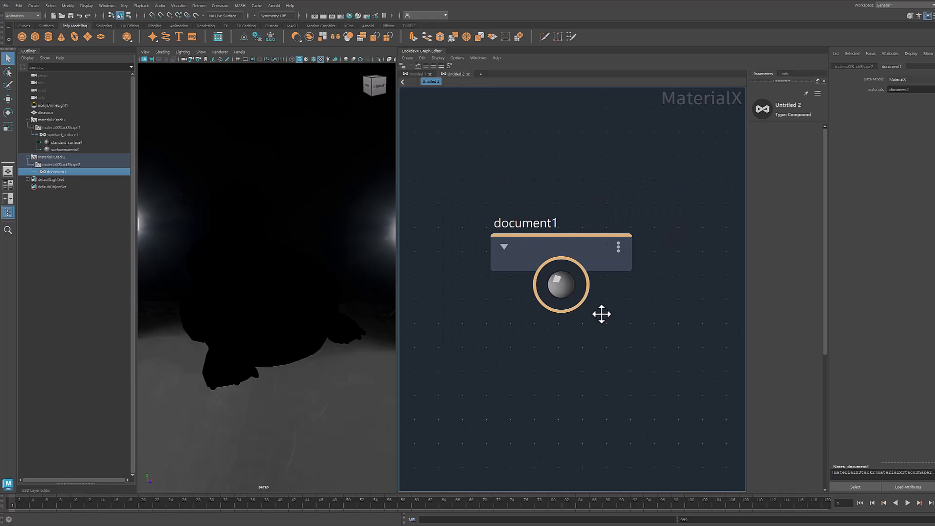
Close the empty document's graph tab and delete the second MaterialX stack from the scene.
{"action": "left_click", "coordinate": [468, 74]}
{"action": "left_click", "coordinate": [51, 157]}
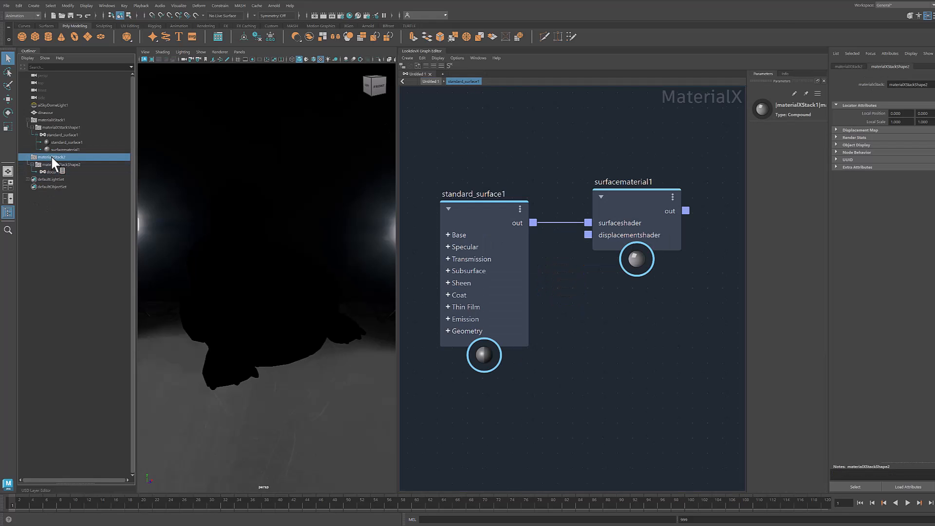
{"action": "key", "text": "Delete"}
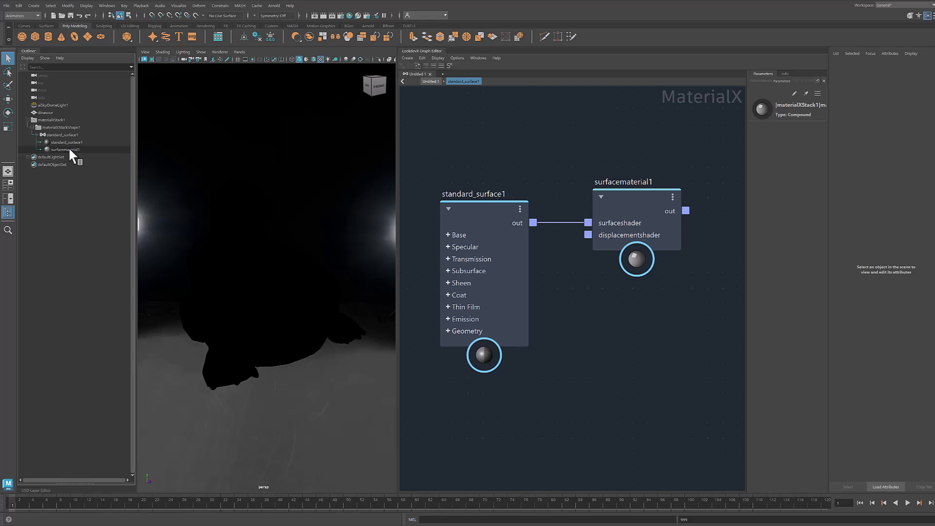
Assign surfacematerial1 to the dinosaur mesh from the node graph.
{"action": "left_click", "coordinate": [271, 281]}
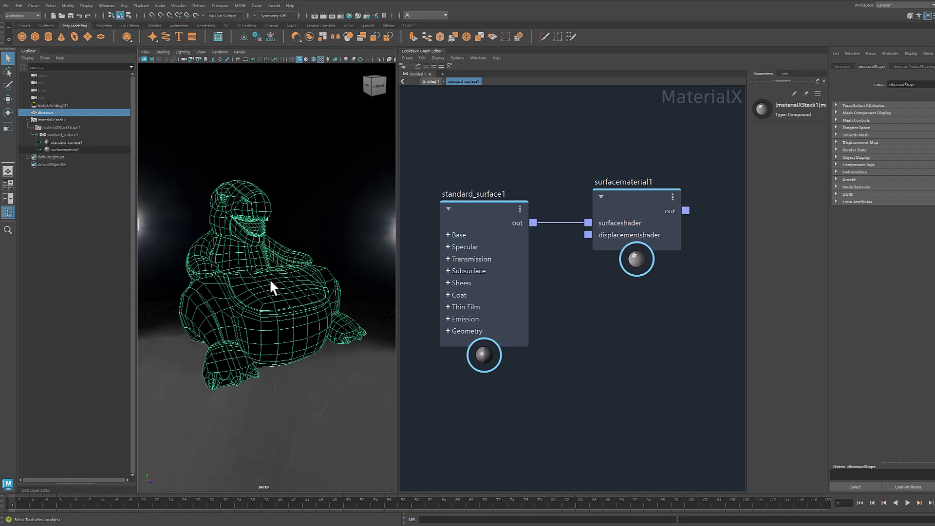
{"action": "right_click", "coordinate": [637, 200]}
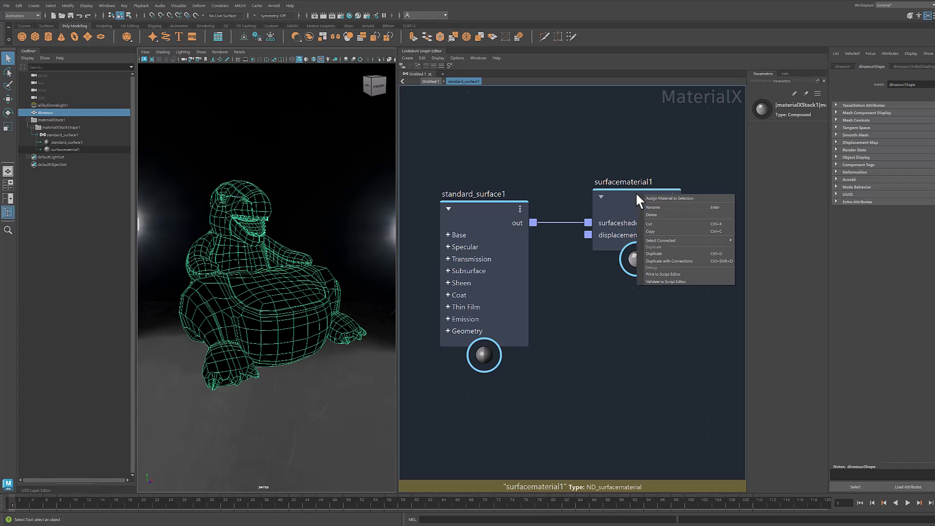
{"action": "left_click", "coordinate": [698, 199]}
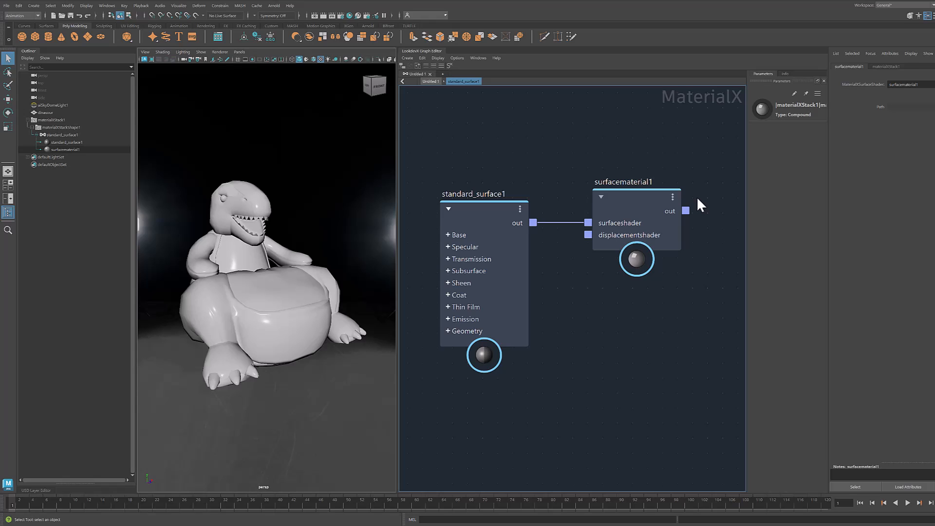
Assign surfacematerial1 to the dinosaur mesh again, this time from the material's entry in the Outliner.
{"action": "left_click", "coordinate": [237, 306]}
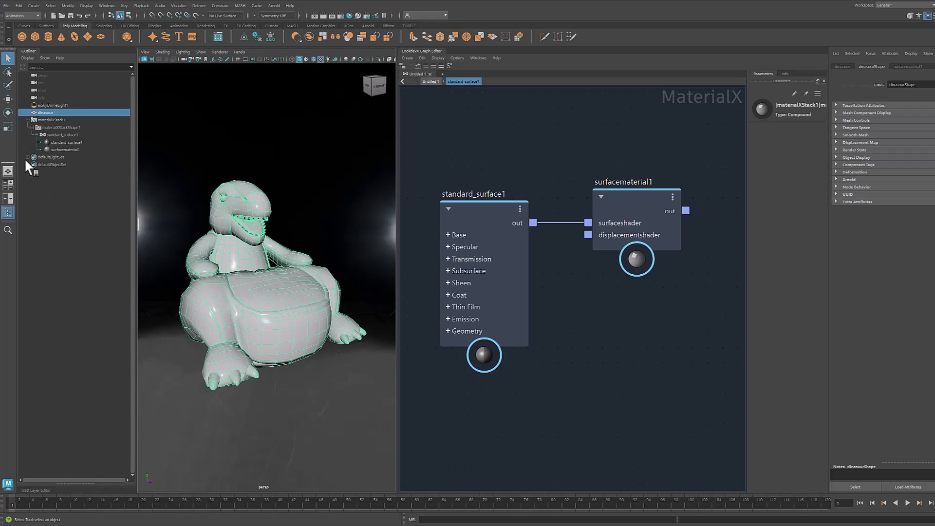
{"action": "right_click", "coordinate": [76, 151]}
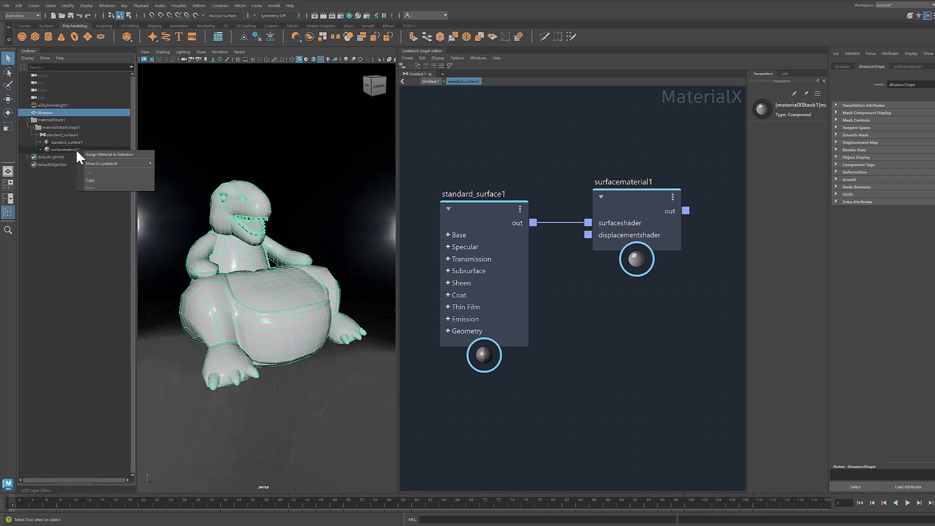
{"action": "left_click", "coordinate": [110, 154]}
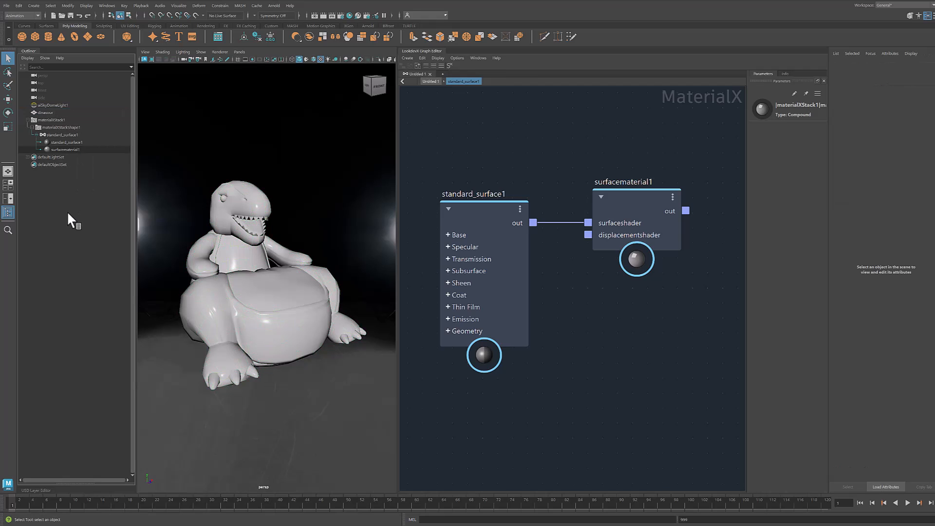
Widen the graph editor and expand the Base, Specular and Geometry inputs on the standard_surface1 node.
{"action": "scroll", "coordinate": [698, 320], "scroll_direction": "down", "scroll_amount": 5}
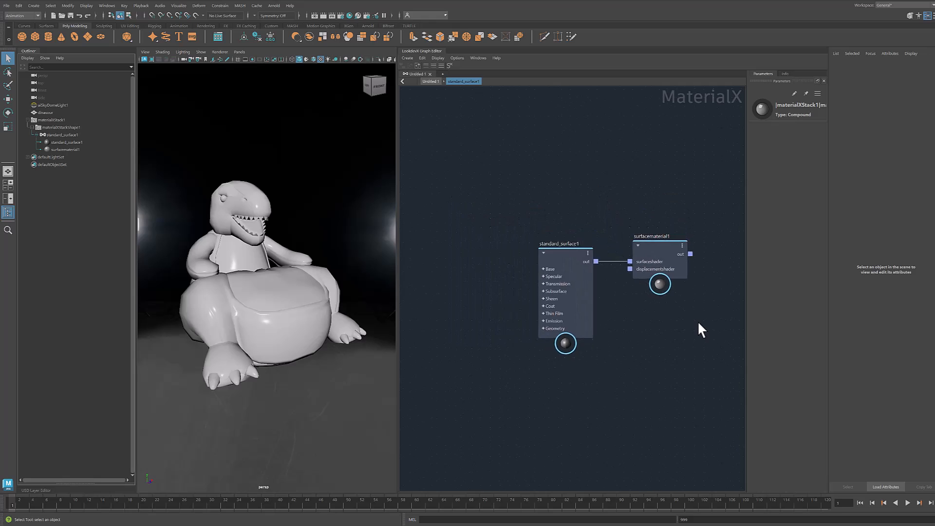
{"action": "scroll", "coordinate": [551, 378], "scroll_direction": "up", "scroll_amount": 3}
{"action": "left_click_drag", "start_coordinate": [396, 336], "coordinate": [333, 341]}
{"action": "middle_click_drag", "start_coordinate": [419, 351], "coordinate": [467, 303]}
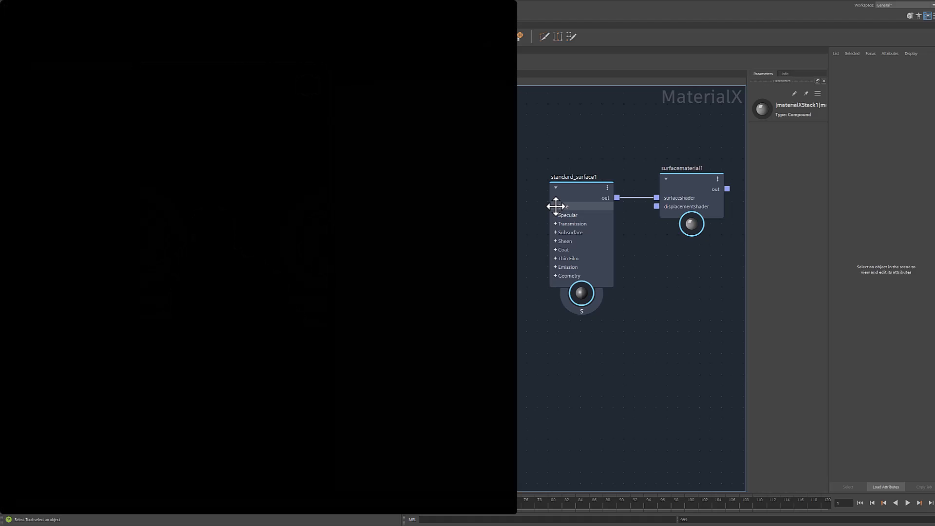
{"action": "left_click", "coordinate": [556, 206]}
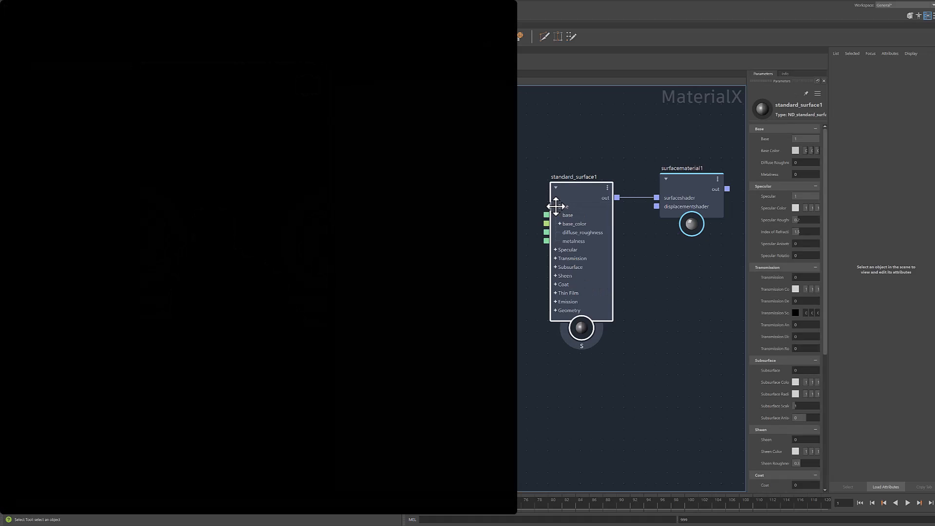
{"action": "left_click", "coordinate": [556, 249]}
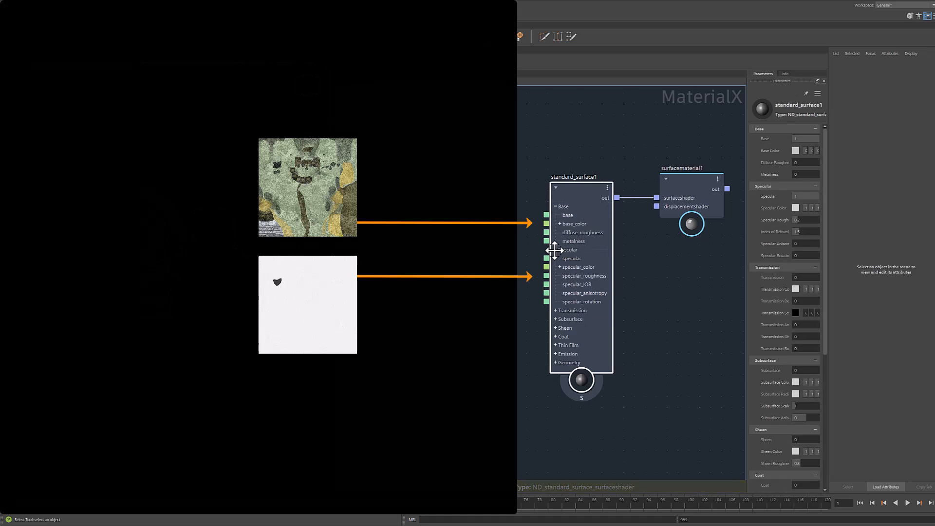
{"action": "left_click", "coordinate": [556, 363]}
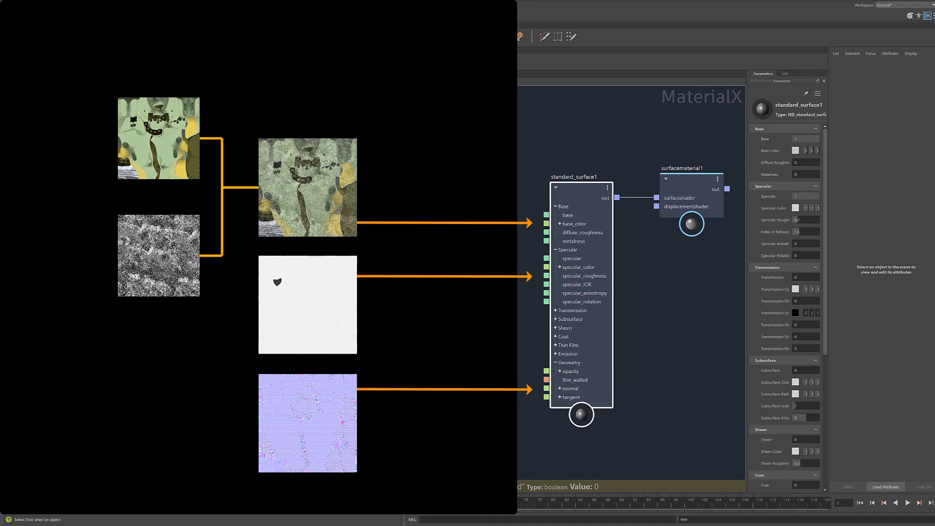
Add an image node to the graph well ahead of the standard surface node's inputs.
{"action": "middle_click_drag", "start_coordinate": [432, 305], "coordinate": [540, 298], "text": "alt"}
{"action": "left_click", "coordinate": [412, 215]}
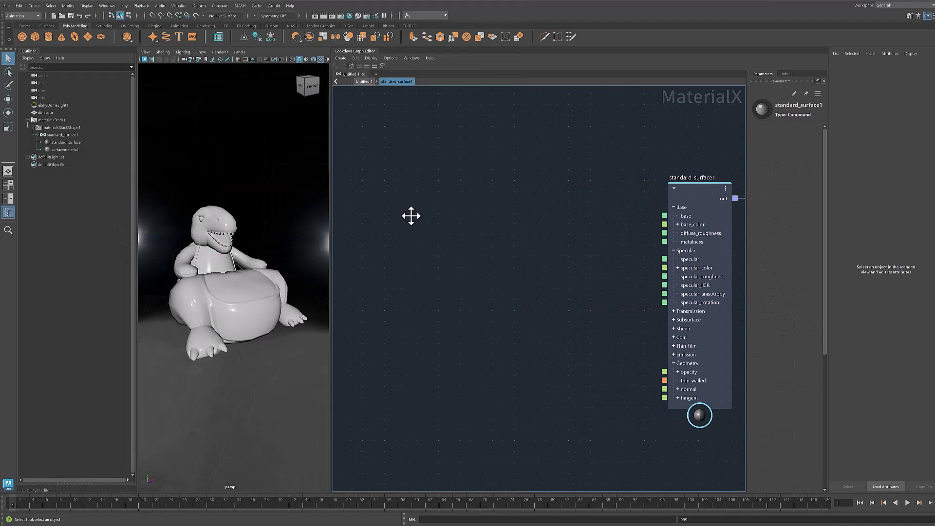
{"action": "key", "text": "Tab"}
{"action": "type", "text": "image"}
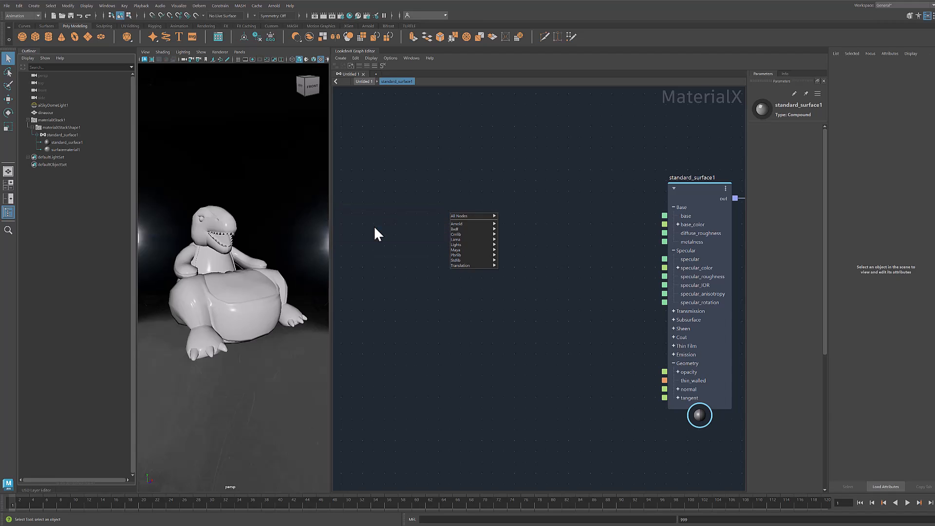
{"action": "left_click", "coordinate": [373, 226]}
{"action": "left_click_drag", "start_coordinate": [417, 217], "coordinate": [414, 204]}
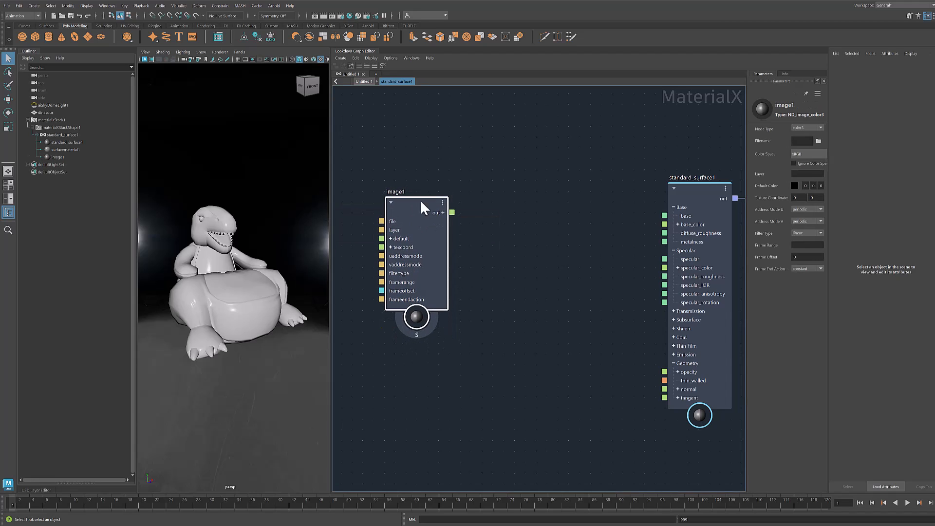
Load puff_dinosaur01_var01_basecolor_4k_acescg.exr into the image node and move the node farther from the shader.
{"action": "left_click", "coordinate": [819, 140]}
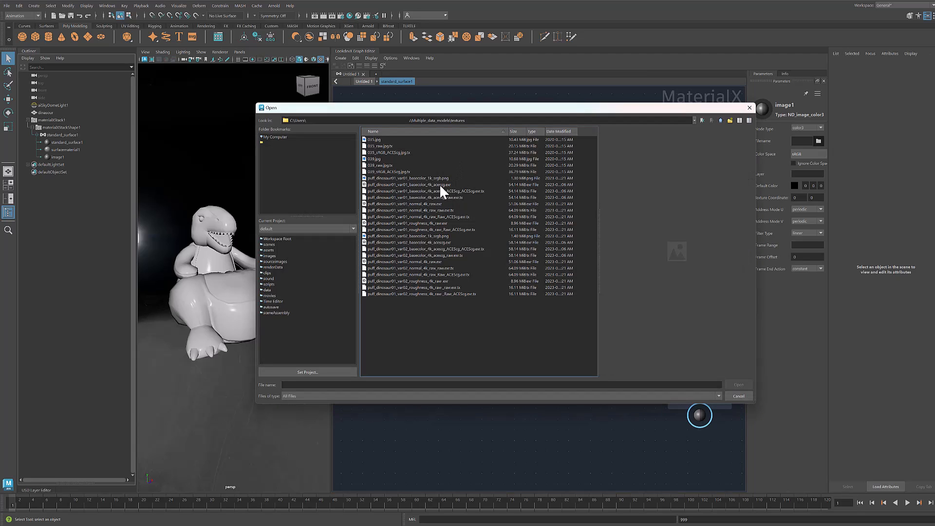
{"action": "left_click", "coordinate": [440, 185]}
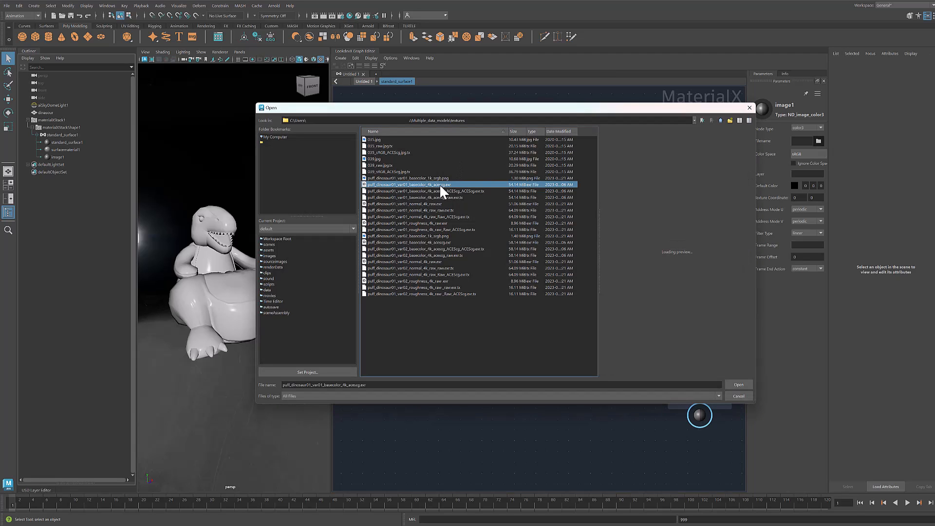
{"action": "left_click", "coordinate": [739, 384]}
{"action": "left_click_drag", "start_coordinate": [456, 198], "coordinate": [388, 184]}
Add a Stdlib colorcorrect node between the image and shader, and connect the image's output to its in port.
{"action": "left_click", "coordinate": [482, 251]}
{"action": "key", "text": "Tab"}
{"action": "type", "text": "colo"}
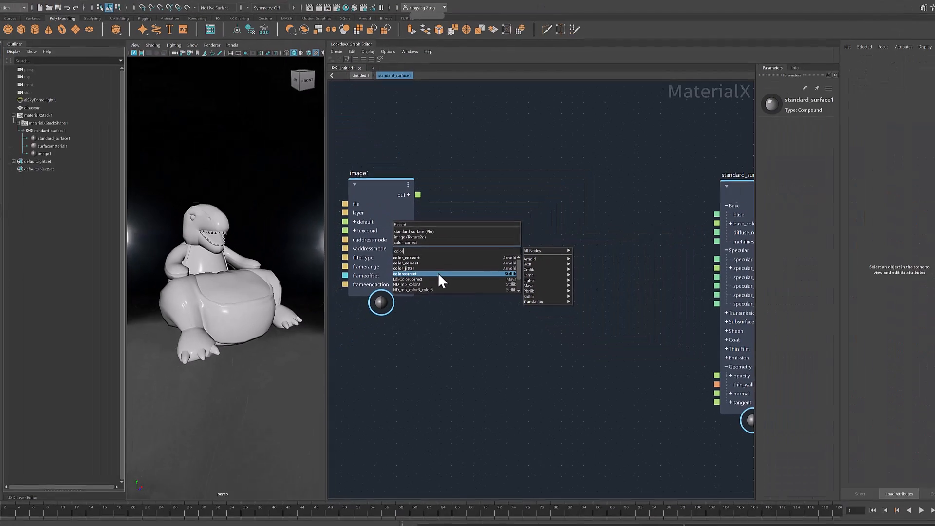
{"action": "left_click", "coordinate": [419, 272]}
{"action": "left_click_drag", "start_coordinate": [489, 273], "coordinate": [525, 212]}
{"action": "left_click_drag", "start_coordinate": [420, 197], "coordinate": [487, 236]}
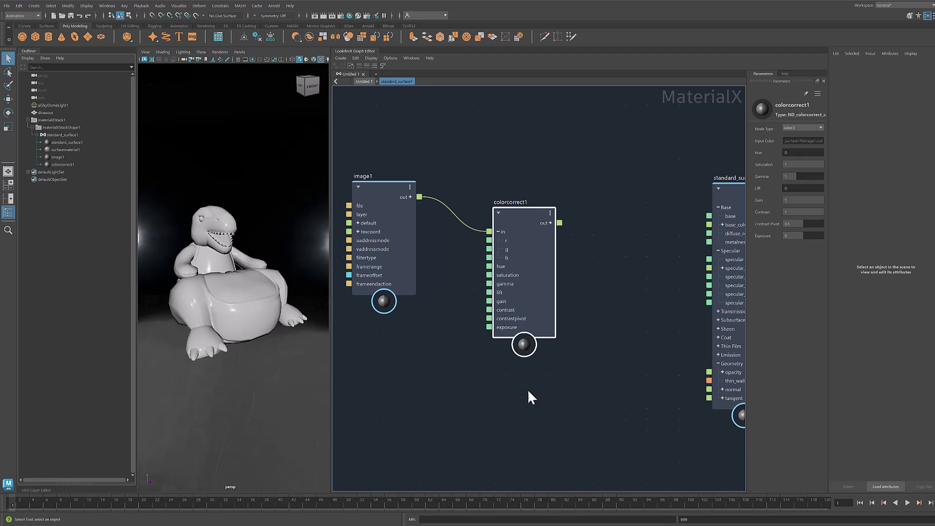
Connect the colorcorrect output to the shader's base_color and move the shader and surface material nodes farther away.
{"action": "mouse_move", "coordinate": [559, 223]}
{"action": "left_mouse_down"}
{"action": "mouse_move", "coordinate": [638, 211]}
{"action": "mouse_move", "coordinate": [710, 224]}
{"action": "left_mouse_up"}
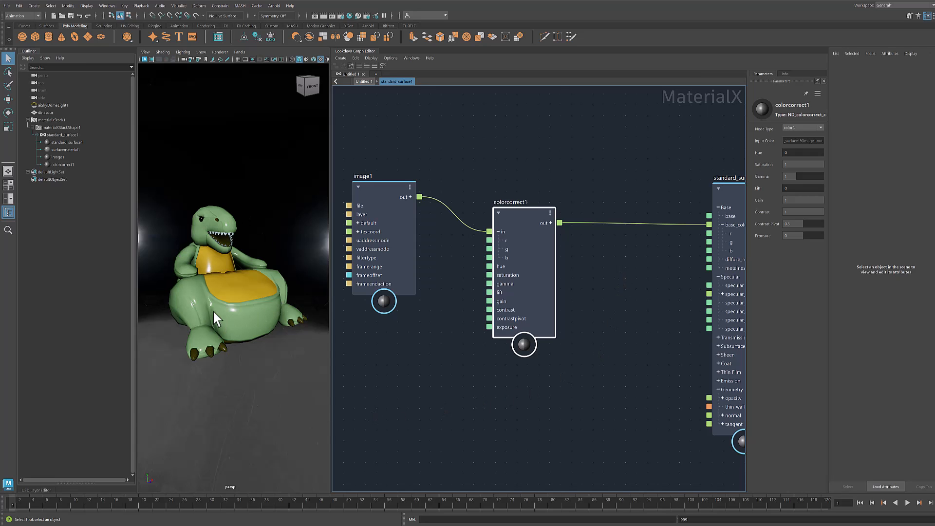
{"action": "mouse_move", "coordinate": [622, 374]}
{"action": "middle_mouse_down", "text": "alt"}
{"action": "mouse_move", "coordinate": [591, 334]}
{"action": "mouse_move", "coordinate": [532, 328]}
{"action": "mouse_move", "coordinate": [493, 345]}
{"action": "middle_mouse_up", "text": "alt"}
{"action": "scroll", "coordinate": [546, 341], "scroll_direction": "down", "scroll_amount": 3}
{"action": "left_click_drag", "start_coordinate": [707, 162], "coordinate": [530, 417]}
{"action": "left_click_drag", "start_coordinate": [589, 206], "coordinate": [651, 204]}
{"action": "left_click", "coordinate": [445, 353]}
Add a Stdlib tiledimage node below the colorcorrect node.
{"action": "middle_click_drag", "start_coordinate": [445, 352], "coordinate": [517, 332], "text": "alt"}
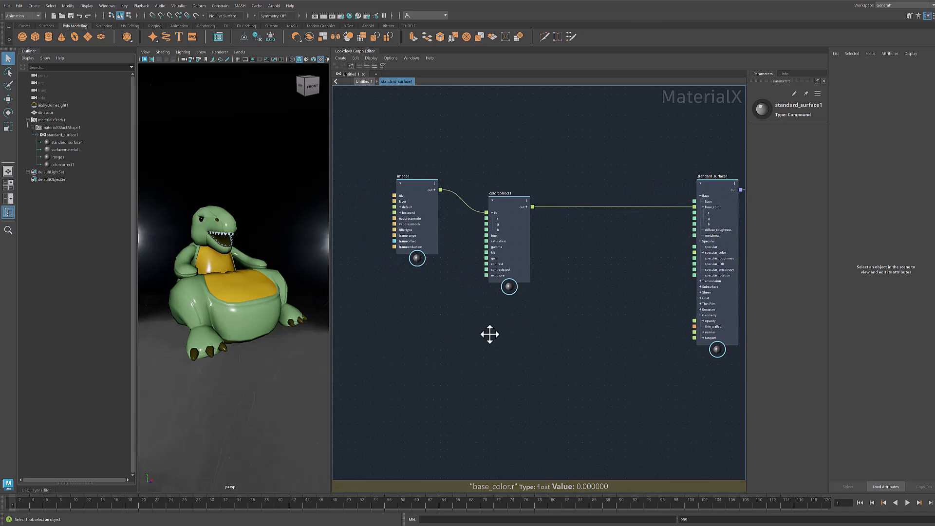
{"action": "scroll", "coordinate": [490, 334], "scroll_direction": "up", "scroll_amount": 2}
{"action": "key", "text": "Tab"}
{"action": "type", "text": "tiled"}
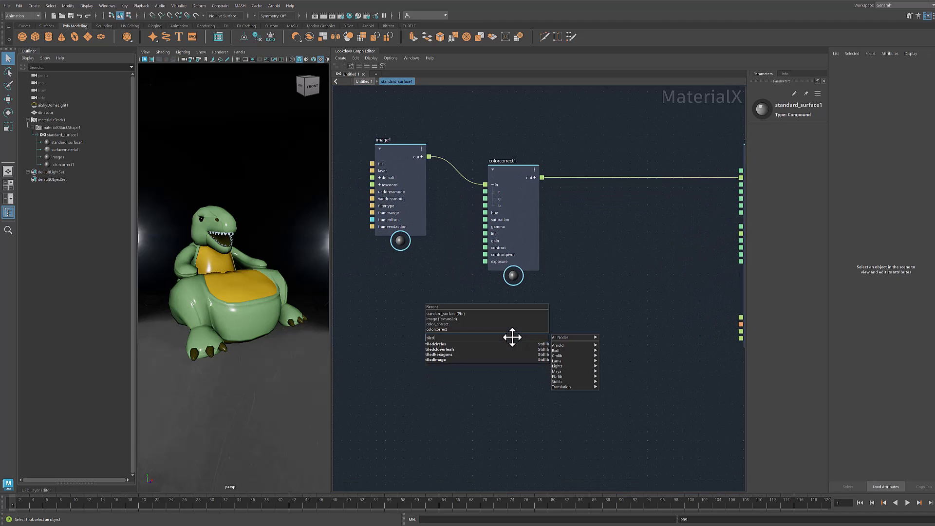
{"action": "key", "text": "Down"}
{"action": "key", "text": "Down"}
{"action": "key", "text": "Down"}
{"action": "key", "text": "Down"}
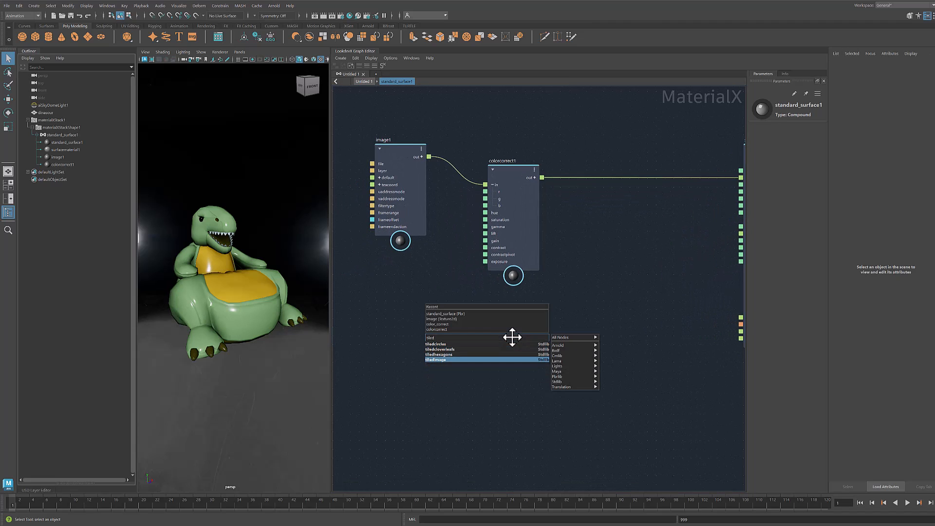
{"action": "key", "text": "Return"}
{"action": "left_click_drag", "start_coordinate": [518, 351], "coordinate": [510, 329]}
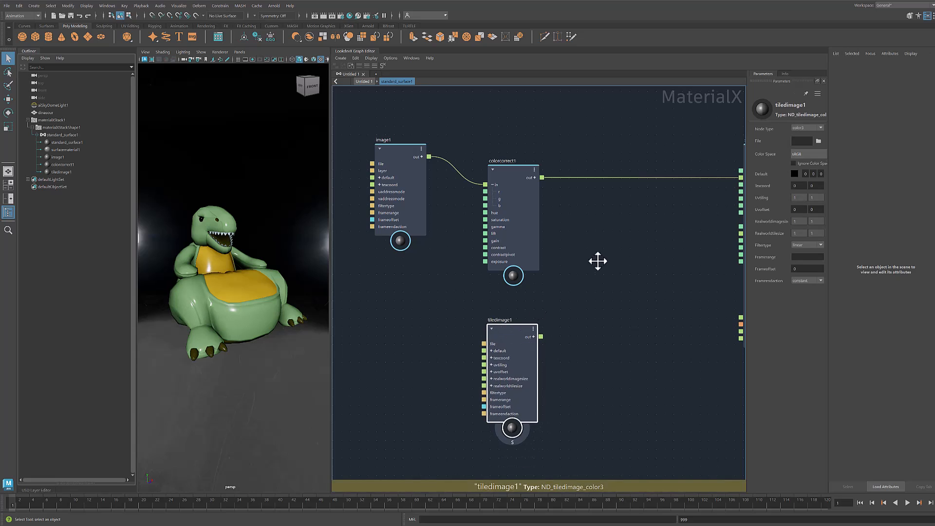
Load 035.jpg as the tiledimage node's file.
{"action": "left_click", "coordinate": [819, 140]}
{"action": "left_click", "coordinate": [377, 140]}
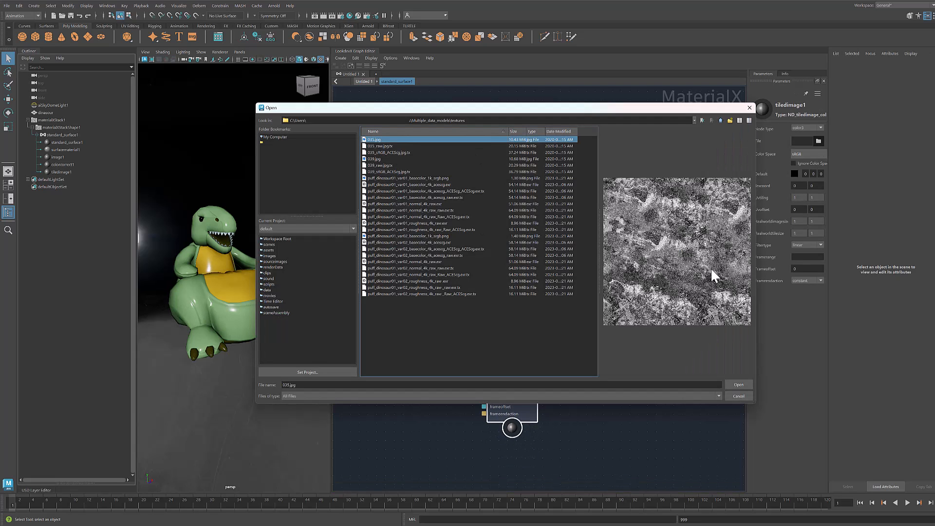
{"action": "left_click", "coordinate": [739, 385]}
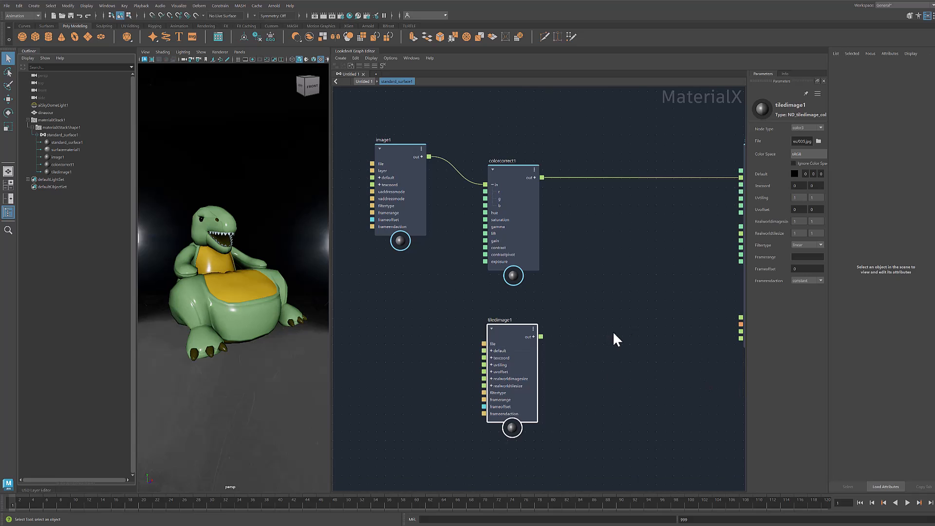
Add a Stdlib overlay node between the colorcorrect and tiledimage nodes and the standard surface shader.
{"action": "middle_click_drag", "start_coordinate": [614, 338], "coordinate": [536, 274]}
{"action": "key", "text": "Tab"}
{"action": "type", "text": "ov"}
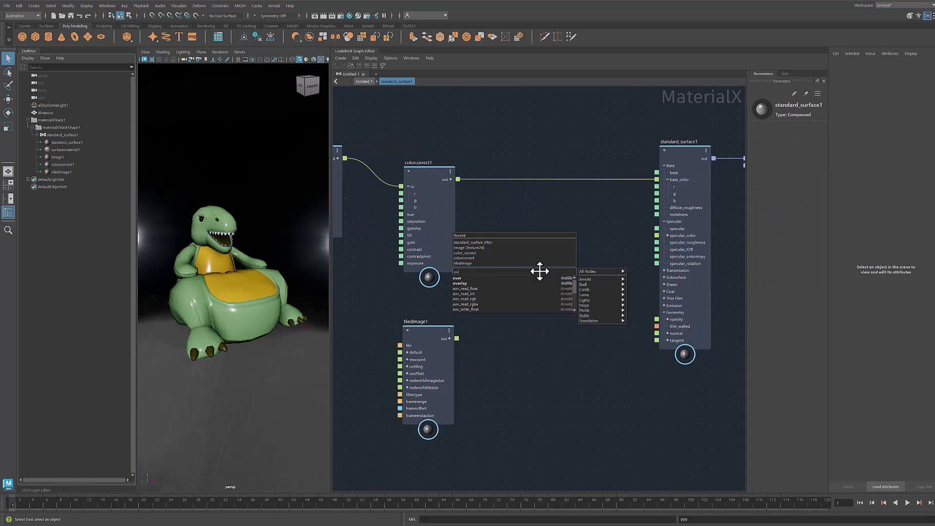
{"action": "type", "text": "erlay"}
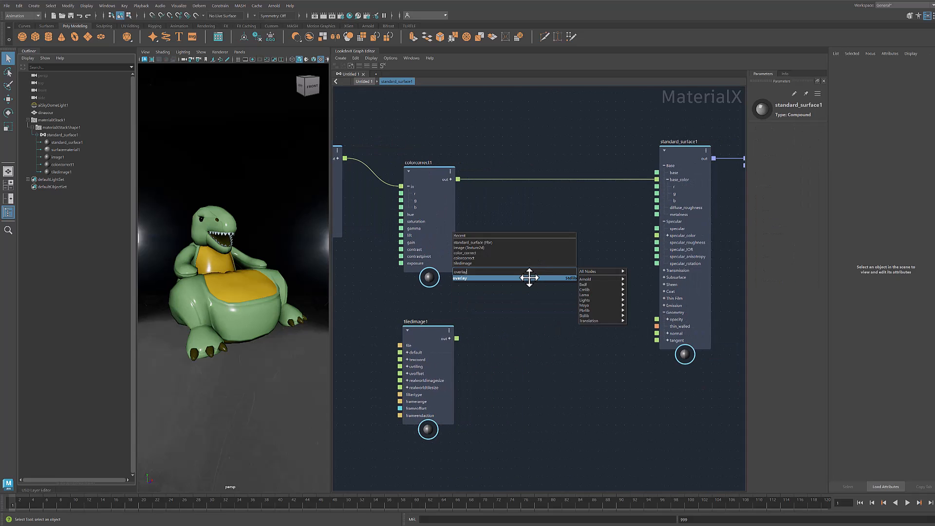
{"action": "key", "text": "Return"}
{"action": "left_click_drag", "start_coordinate": [541, 273], "coordinate": [540, 266]}
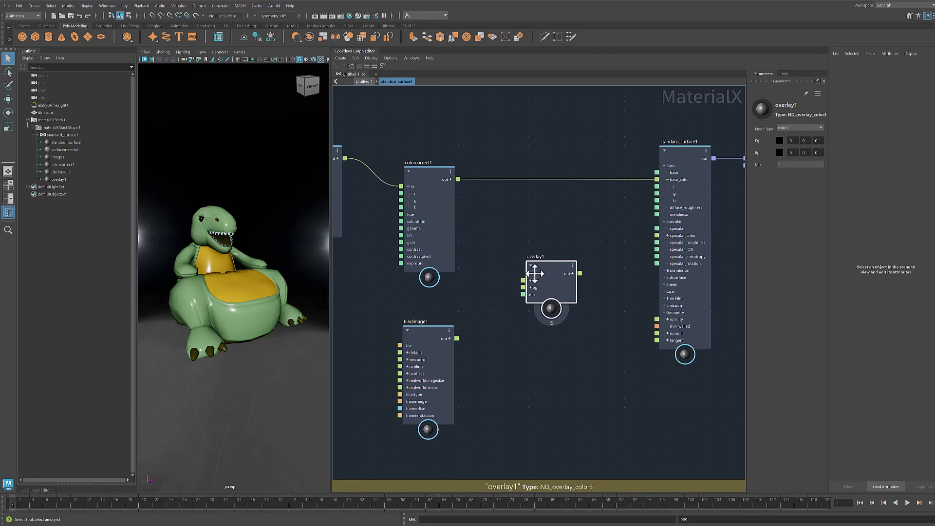
Connect the tiledimage output to the overlay's fg and the colorcorrect output to its bg.
{"action": "left_click_drag", "start_coordinate": [457, 338], "coordinate": [523, 281]}
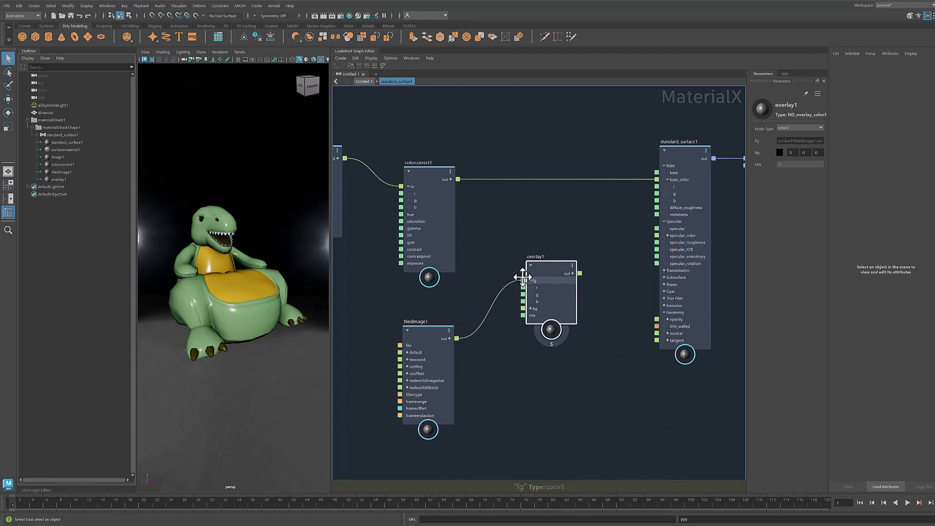
{"action": "left_click_drag", "start_coordinate": [458, 179], "coordinate": [523, 308]}
{"action": "middle_click_drag", "start_coordinate": [614, 324], "coordinate": [603, 304]}
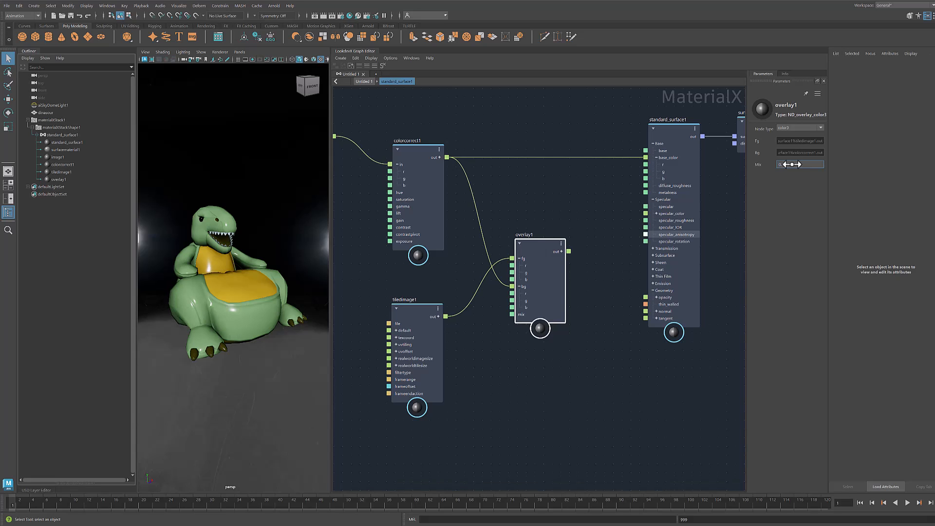
Connect the overlay's output to the standard surface's base_color, replacing the direct colorcorrect connection.
{"action": "left_click", "coordinate": [585, 211]}
{"action": "middle_click_drag", "start_coordinate": [584, 212], "coordinate": [518, 263]}
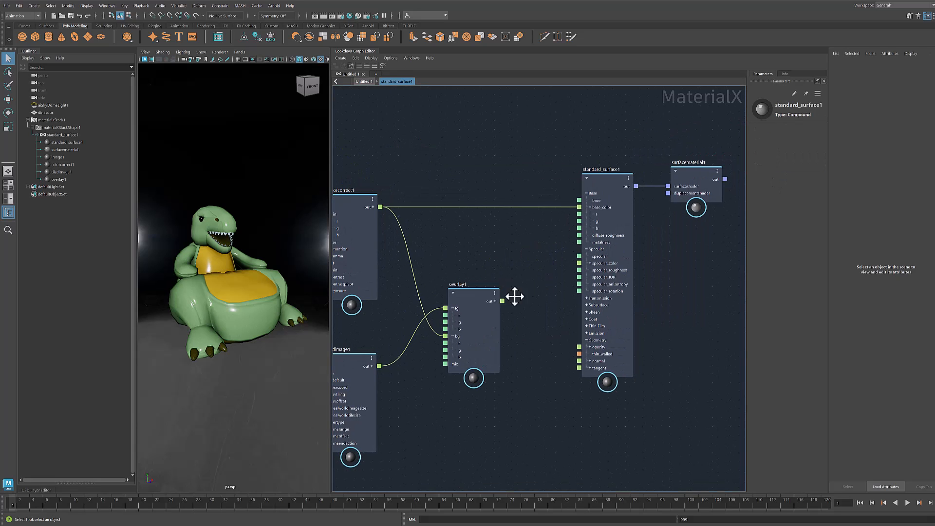
{"action": "left_click_drag", "start_coordinate": [504, 301], "coordinate": [580, 208]}
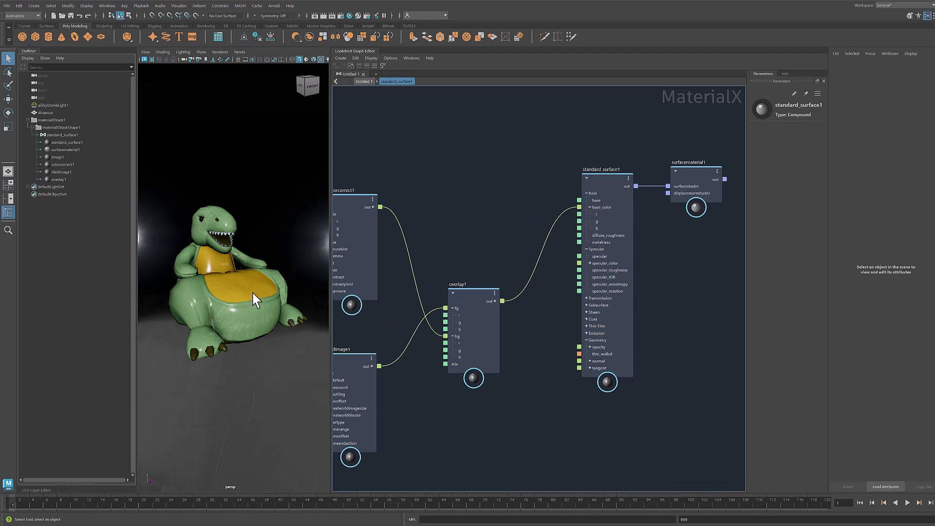
Solo the tiledimage node to preview its texture on the dinosaur.
{"action": "middle_click_drag", "start_coordinate": [577, 365], "coordinate": [621, 350], "text": "alt"}
{"action": "scroll", "coordinate": [465, 410], "scroll_direction": "up", "scroll_amount": 3}
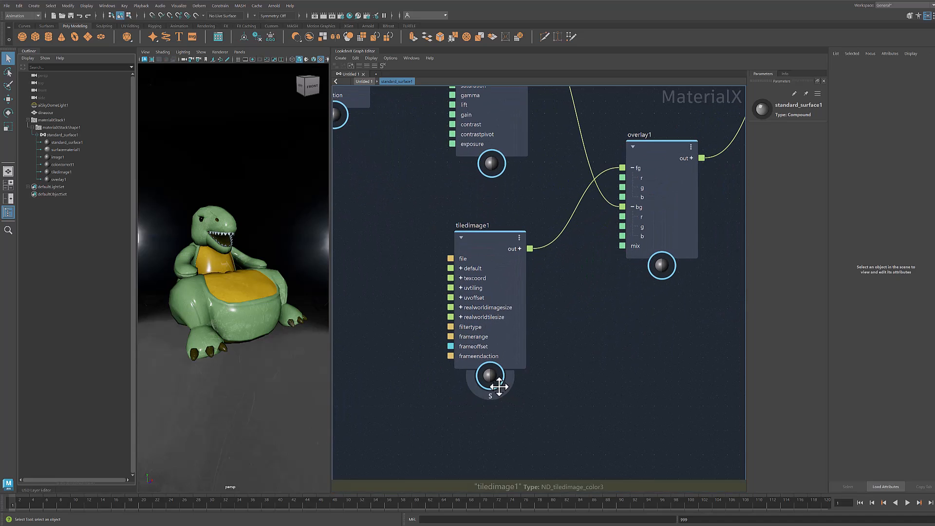
{"action": "left_click", "coordinate": [492, 392]}
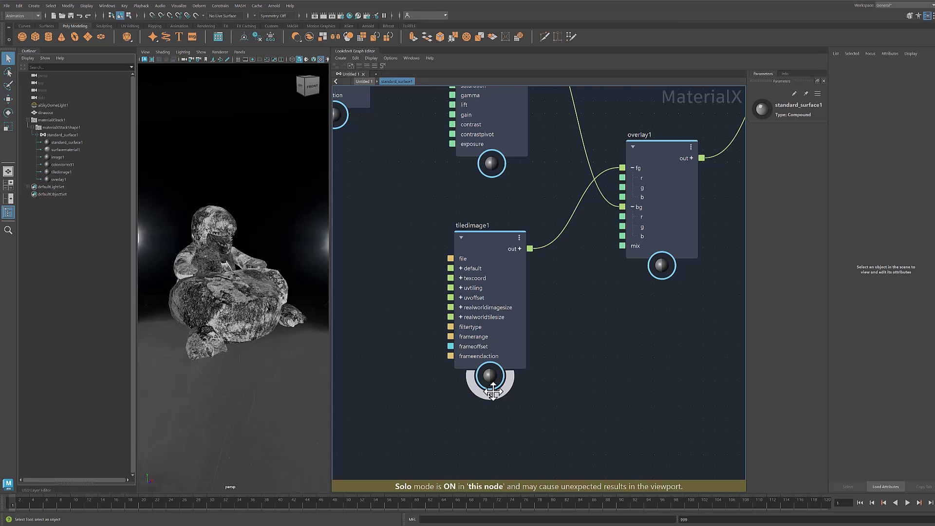
Increase the tiledimage node's uvtiling in both directions and turn off its solo preview.
{"action": "left_click", "coordinate": [482, 235]}
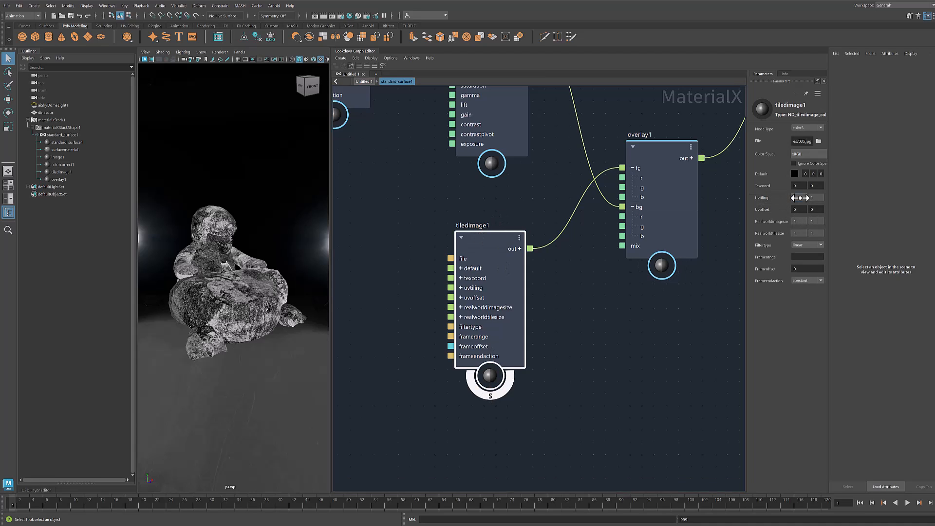
{"action": "key", "text": "Return"}
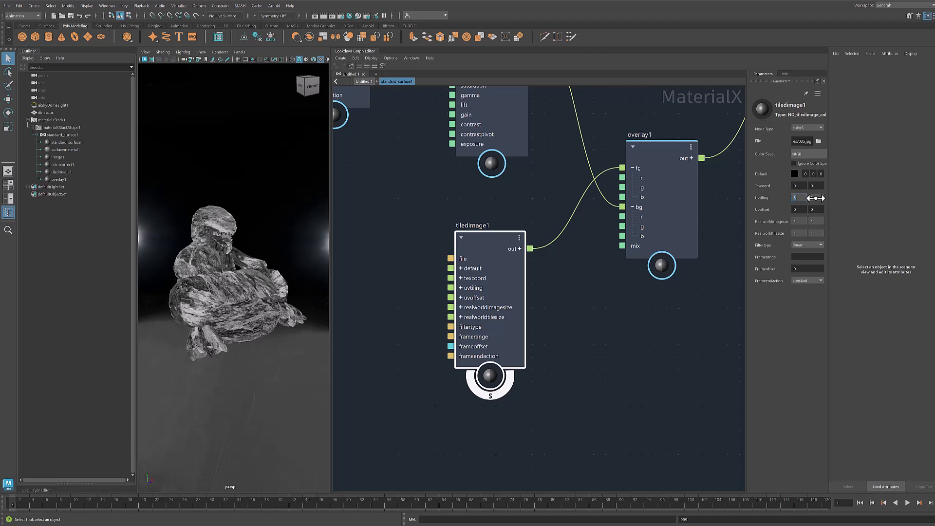
{"action": "left_click", "coordinate": [817, 198]}
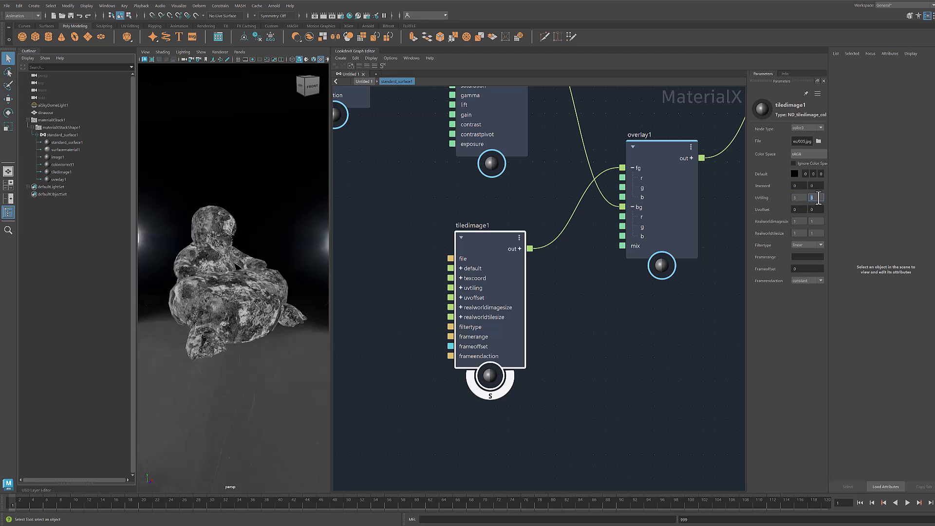
{"action": "left_click", "coordinate": [637, 321]}
{"action": "left_click", "coordinate": [503, 388]}
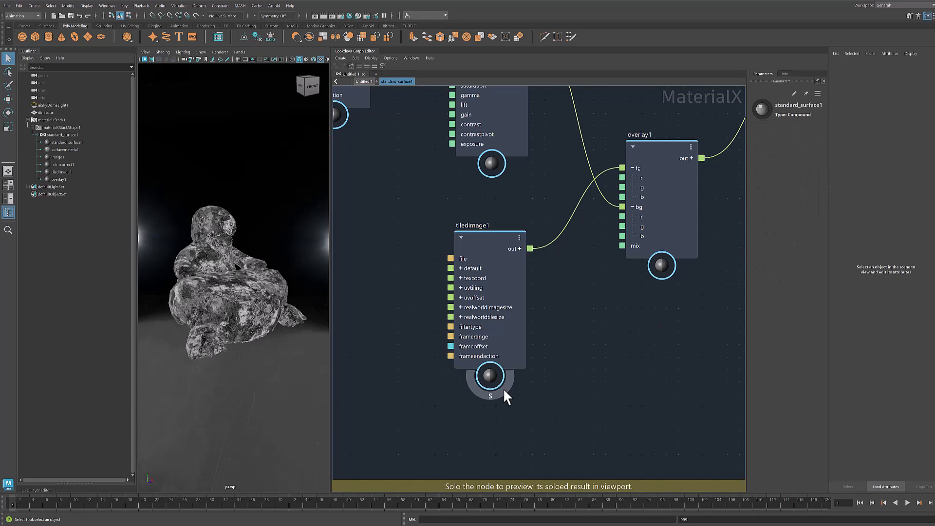
{"action": "scroll", "coordinate": [597, 270], "scroll_direction": "down", "scroll_amount": 7}
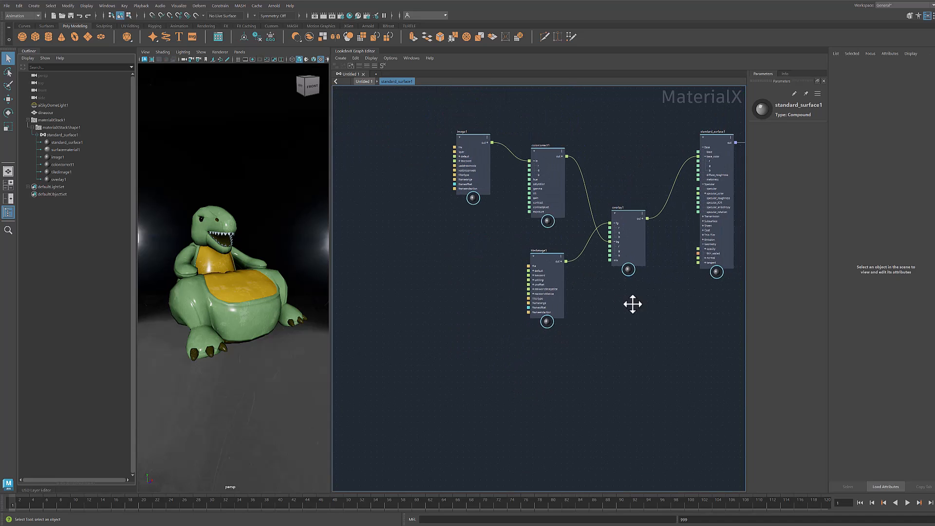
Duplicate the base color image node and place the copy below the tiledimage node.
{"action": "middle_click_drag", "start_coordinate": [643, 303], "coordinate": [598, 285]}
{"action": "scroll", "coordinate": [597, 282], "scroll_direction": "up", "scroll_amount": 1}
{"action": "middle_click_drag", "start_coordinate": [469, 409], "coordinate": [531, 423]}
{"action": "left_click", "coordinate": [462, 130]}
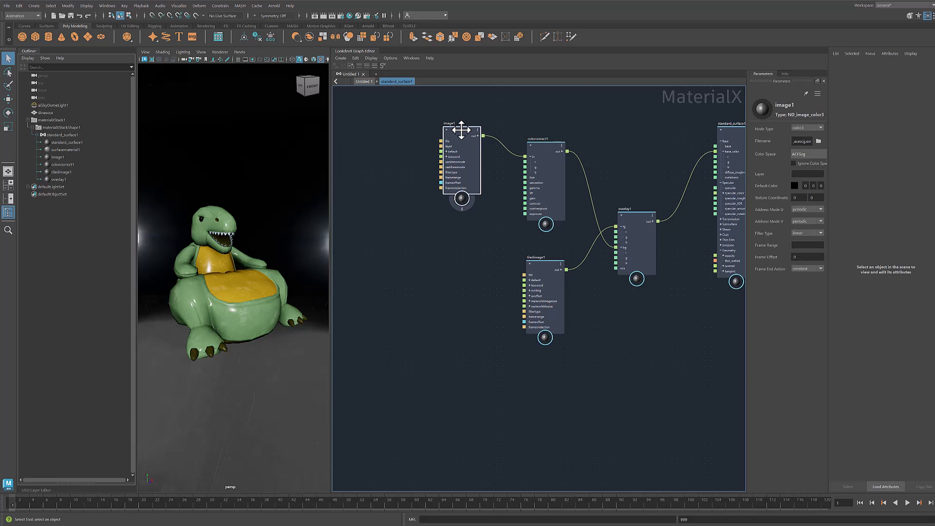
{"action": "key", "text": "ctrl+d"}
{"action": "left_click_drag", "start_coordinate": [467, 140], "coordinate": [457, 376]}
{"action": "scroll", "coordinate": [545, 323], "scroll_direction": "up", "scroll_amount": 2}
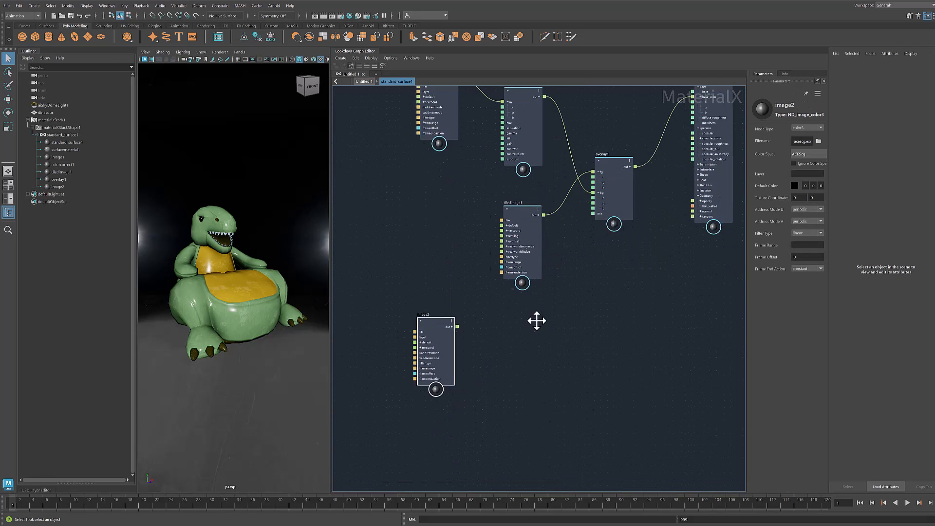
Load puff_dinosaur01_var01_roughness_4k_raw.exr into the duplicated image node.
{"action": "left_click", "coordinate": [819, 141]}
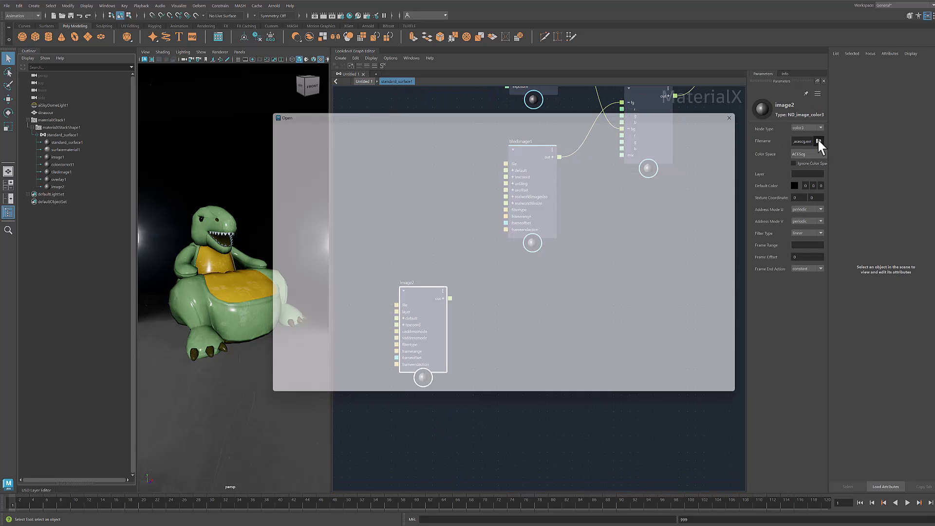
{"action": "left_click", "coordinate": [439, 224]}
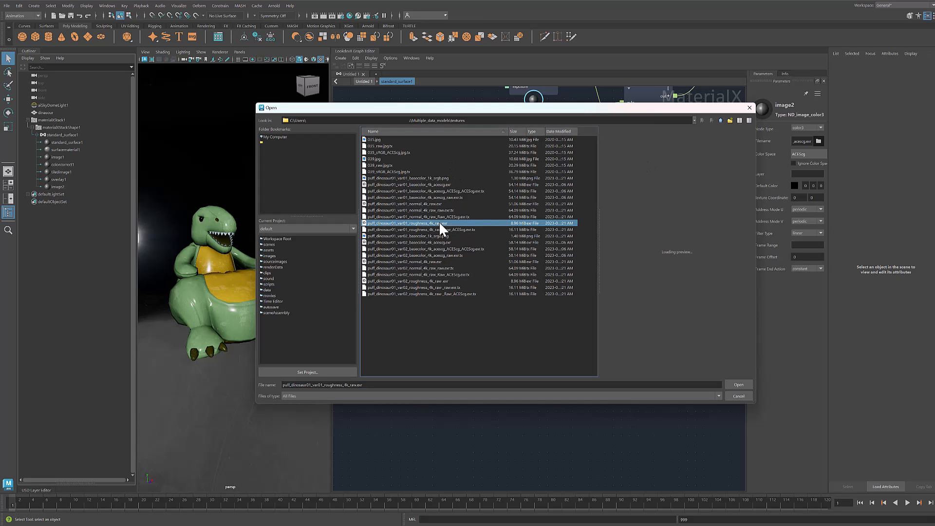
{"action": "left_click", "coordinate": [735, 385]}
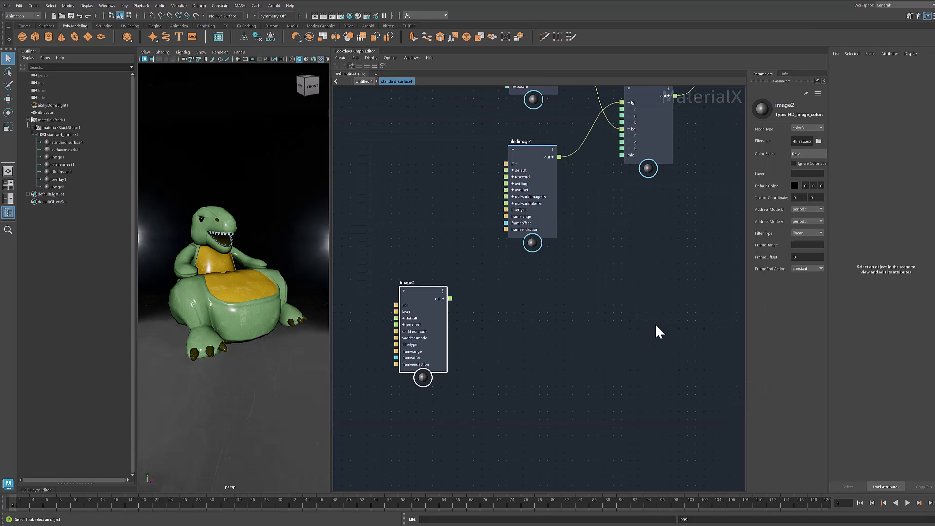
Set the roughness image's node type to float and connect its output to the standard surface's specular_roughness.
{"action": "key", "text": "a"}
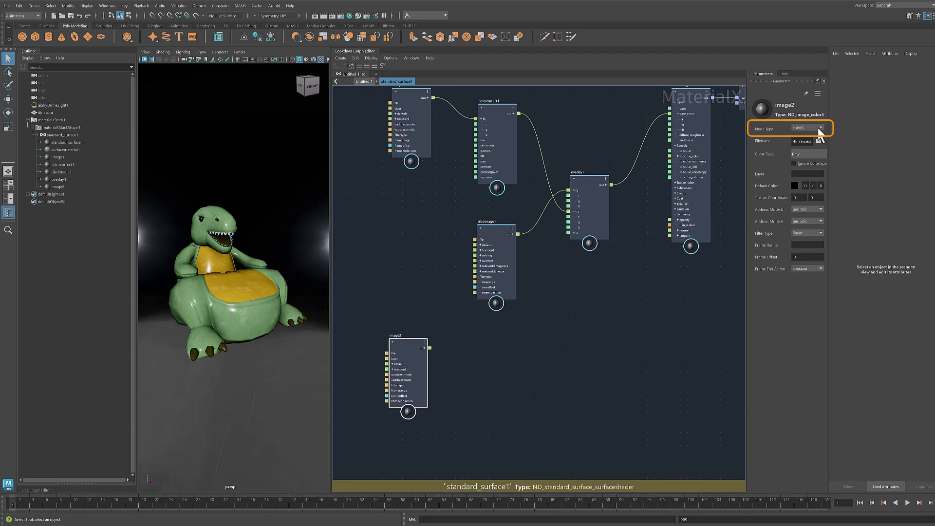
{"action": "left_click", "coordinate": [821, 128]}
{"action": "left_click", "coordinate": [808, 144]}
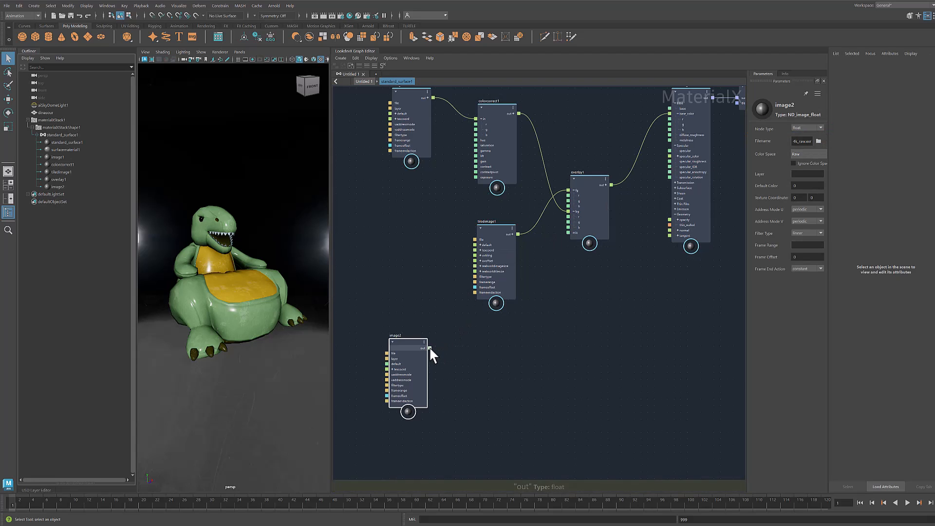
{"action": "left_click_drag", "start_coordinate": [430, 348], "coordinate": [670, 165]}
Duplicate the roughness image node and place the copy directly below it.
{"action": "scroll", "coordinate": [614, 358], "scroll_direction": "down", "scroll_amount": 2}
{"action": "middle_click_drag", "start_coordinate": [613, 362], "coordinate": [620, 278], "text": "alt"}
{"action": "middle_click_drag", "start_coordinate": [525, 339], "coordinate": [531, 307], "text": "alt"}
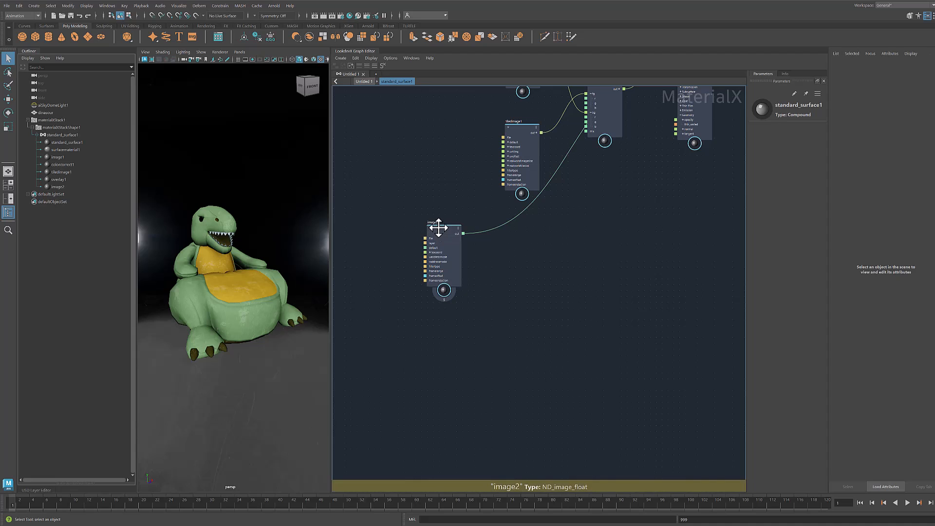
{"action": "left_click", "coordinate": [441, 228]}
{"action": "key", "text": "ctrl+d"}
{"action": "left_click_drag", "start_coordinate": [440, 227], "coordinate": [446, 330]}
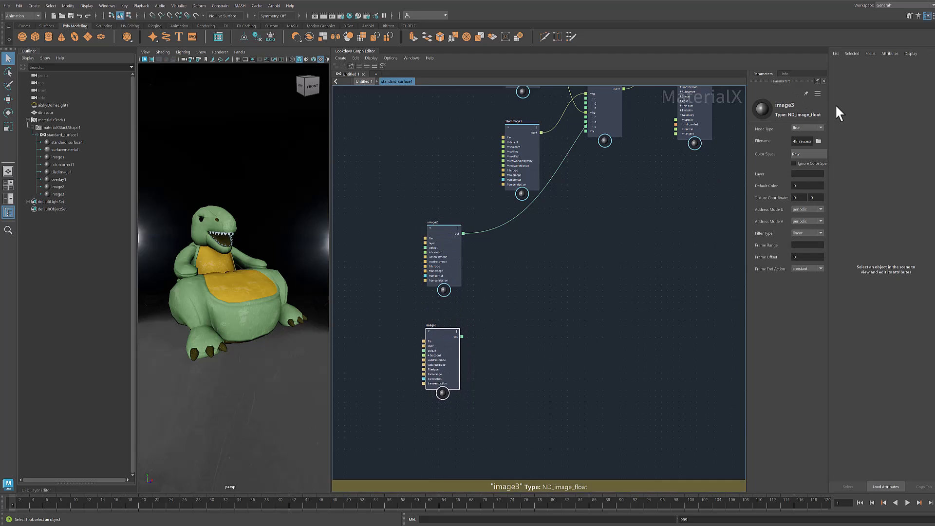
Load puff_dinosaur01_var01_normal_4k_raw.exr into the new image node and set its node type to vector3.
{"action": "left_click", "coordinate": [818, 141]}
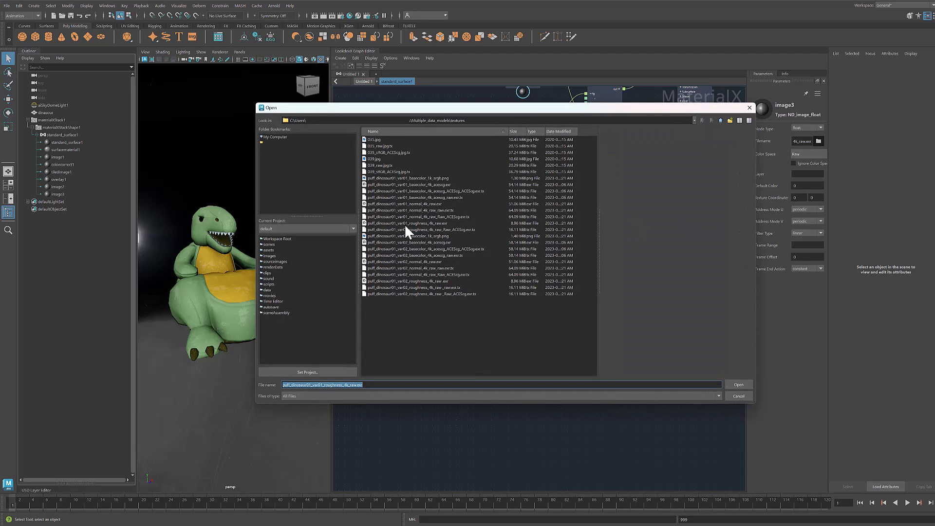
{"action": "left_click", "coordinate": [413, 203]}
{"action": "left_click", "coordinate": [741, 385]}
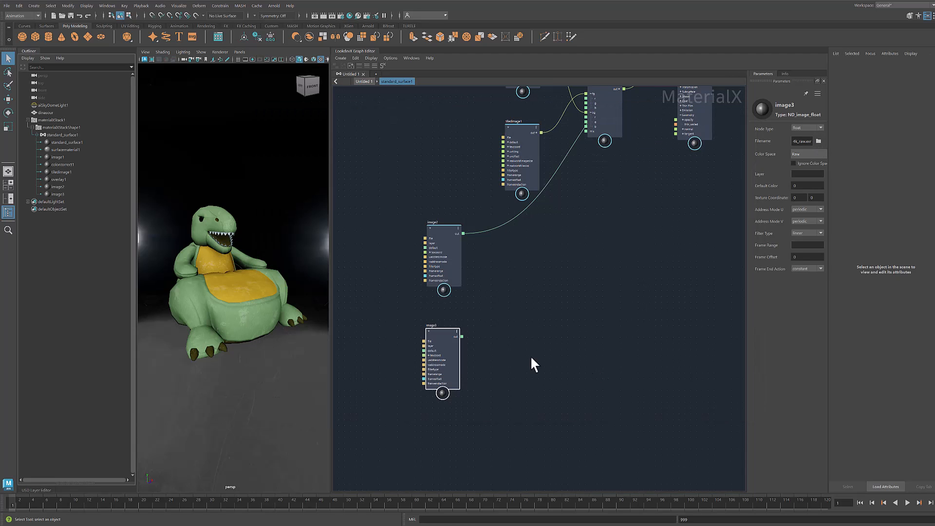
{"action": "left_click", "coordinate": [821, 128]}
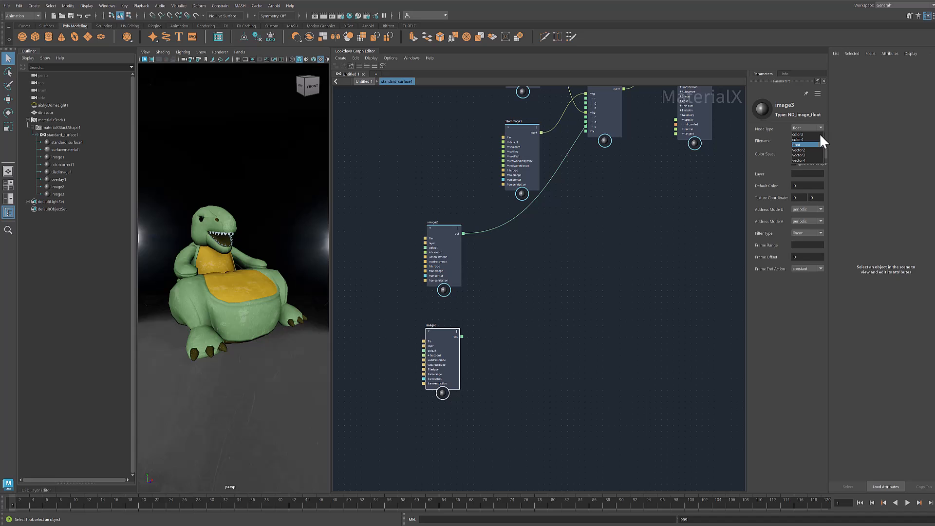
{"action": "left_click", "coordinate": [808, 155]}
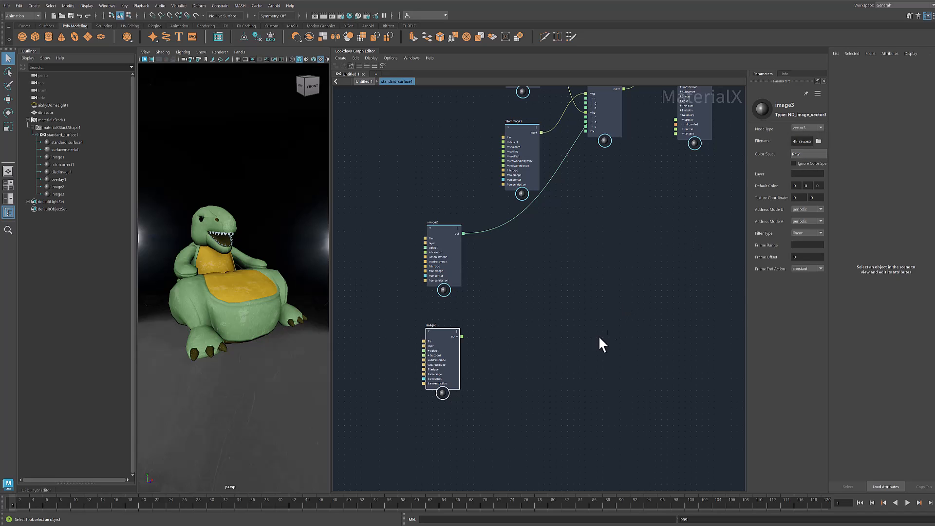
Add a normalmap node and place it beside the normal map's image node.
{"action": "left_click", "coordinate": [530, 340]}
{"action": "middle_click_drag", "start_coordinate": [530, 341], "coordinate": [512, 328], "text": "alt"}
{"action": "right_click_drag", "start_coordinate": [512, 328], "coordinate": [560, 313], "text": "alt"}
{"action": "key", "text": "Tab"}
{"action": "type", "text": "normalmap"}
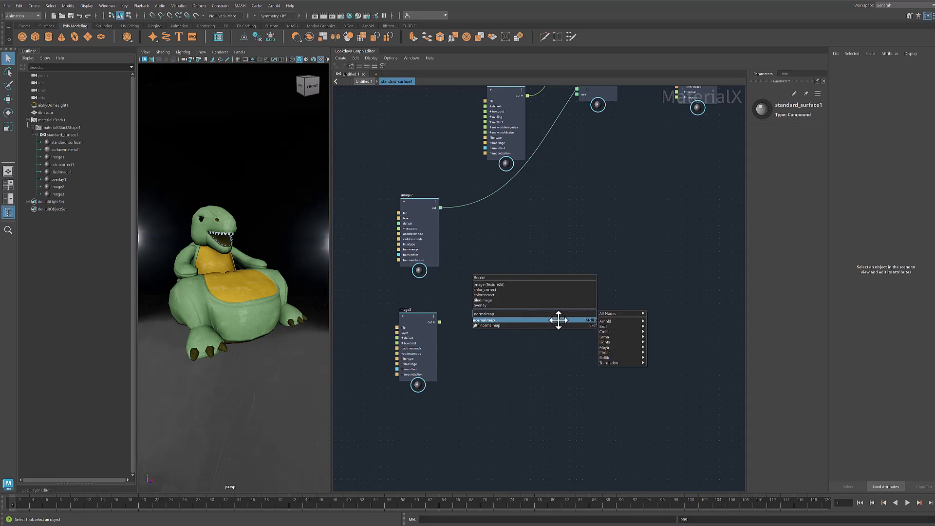
{"action": "left_click", "coordinate": [499, 320]}
{"action": "left_click_drag", "start_coordinate": [564, 322], "coordinate": [539, 320]}
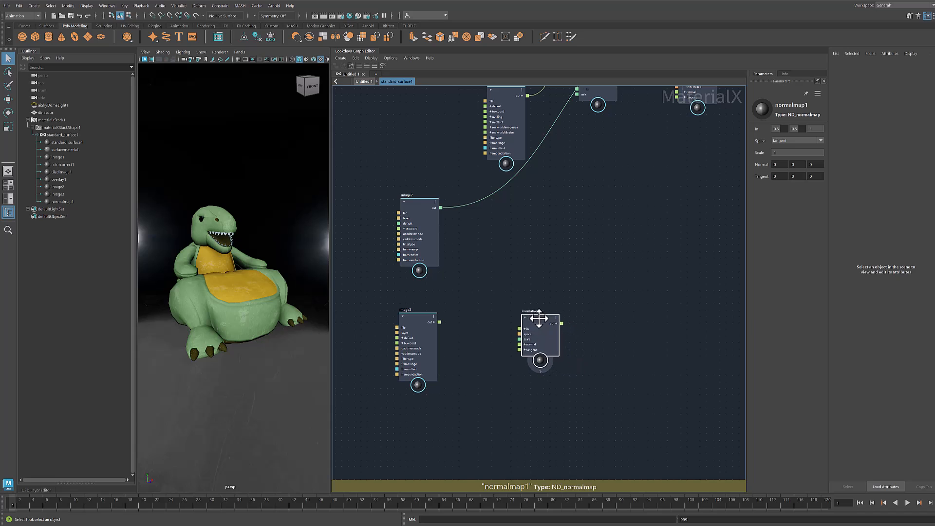
Connect the normal image's output to the normalmap node's in port and the normalmap output to the standard surface's normal port.
{"action": "left_click_drag", "start_coordinate": [439, 322], "coordinate": [517, 332]}
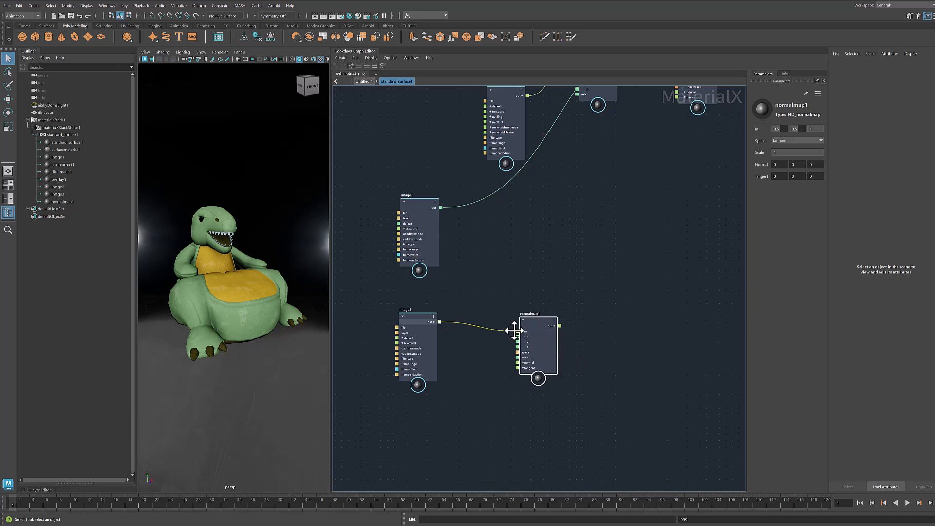
{"action": "middle_click_drag", "start_coordinate": [604, 305], "coordinate": [465, 409]}
{"action": "left_click_drag", "start_coordinate": [466, 408], "coordinate": [600, 178]}
{"action": "scroll", "coordinate": [580, 166], "scroll_direction": "up", "scroll_amount": 3}
{"action": "scroll", "coordinate": [573, 171], "scroll_direction": "up", "scroll_amount": 2}
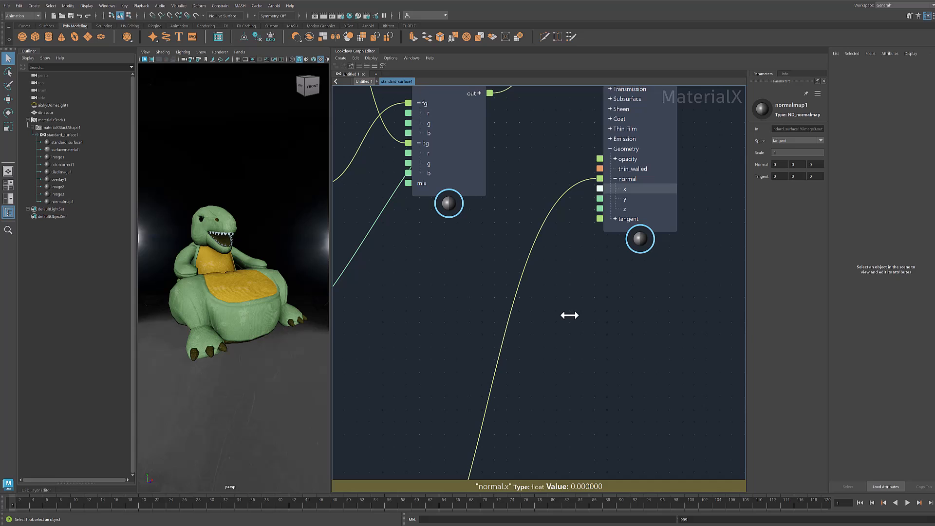
Solo the normalmap node to preview its result on the dinosaur, and turn the solo off again.
{"action": "right_click_drag", "start_coordinate": [595, 315], "coordinate": [582, 335], "text": "alt"}
{"action": "middle_click_drag", "start_coordinate": [587, 361], "coordinate": [653, 235], "text": "alt"}
{"action": "right_click_drag", "start_coordinate": [517, 336], "coordinate": [530, 319], "text": "alt"}
{"action": "middle_click_drag", "start_coordinate": [487, 374], "coordinate": [507, 362], "text": "alt"}
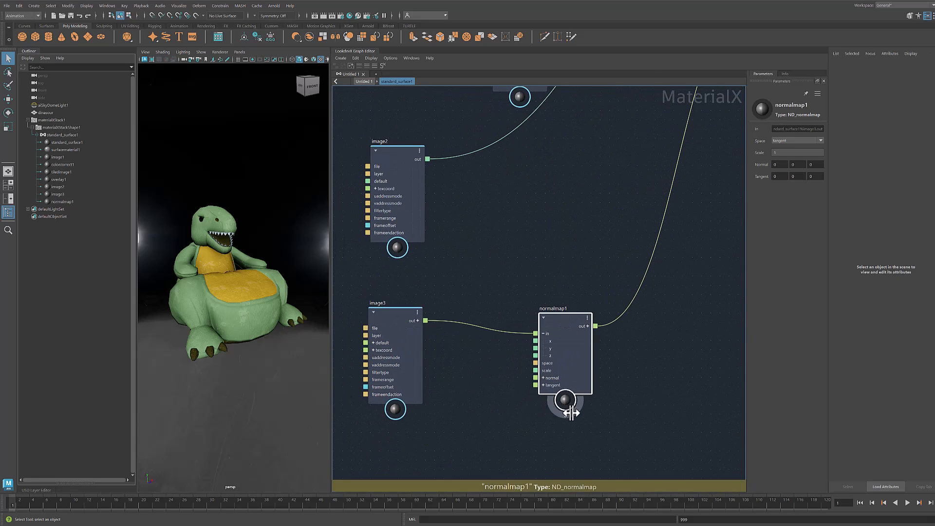
{"action": "left_click", "coordinate": [571, 413]}
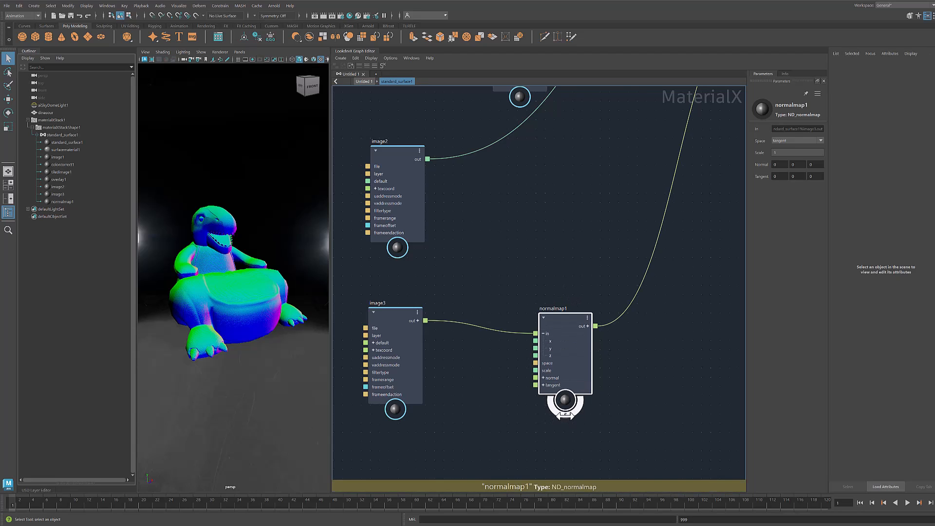
{"action": "left_click", "coordinate": [564, 418]}
{"action": "scroll", "coordinate": [623, 378], "scroll_direction": "down", "scroll_amount": 8}
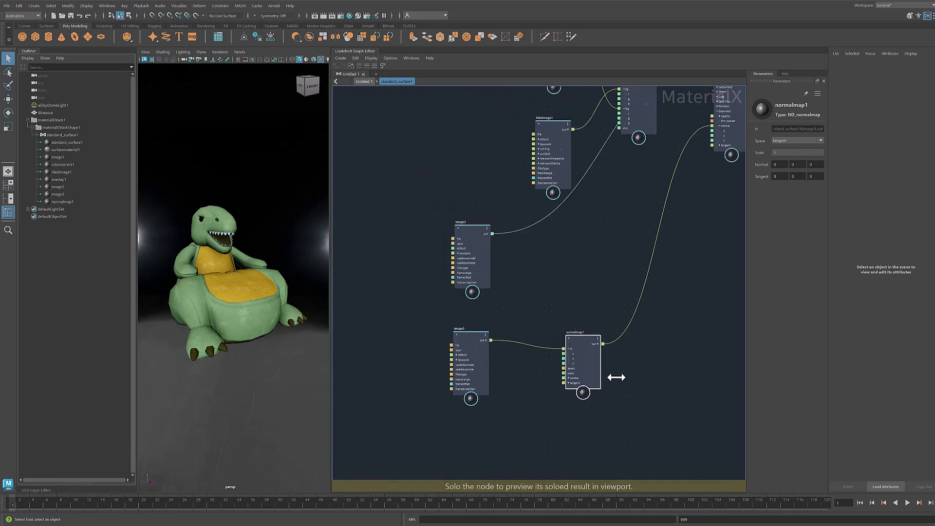
{"action": "middle_click_drag", "start_coordinate": [617, 374], "coordinate": [610, 371], "text": "alt"}
{"action": "left_click", "coordinate": [611, 371]}
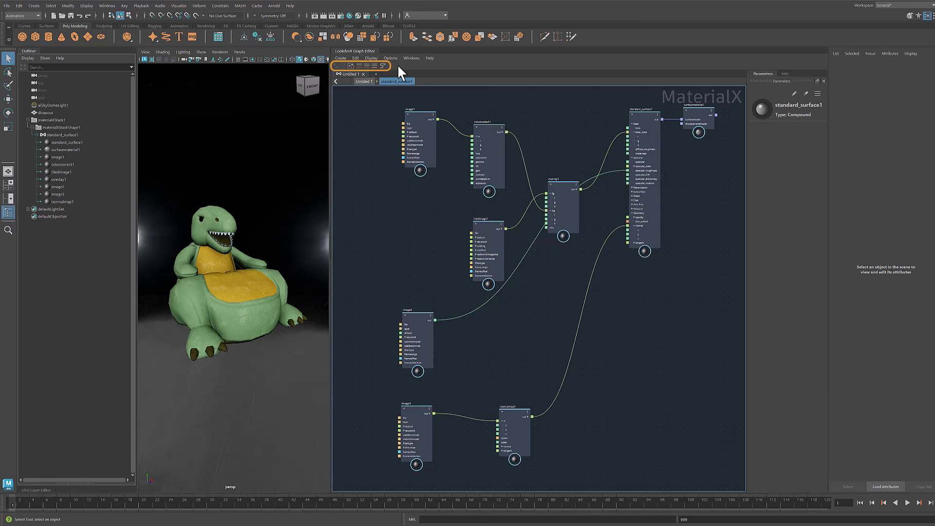
Switch all nodes through the collapsed, connected-ports-only and fully expanded display modes.
{"action": "left_click", "coordinate": [359, 66]}
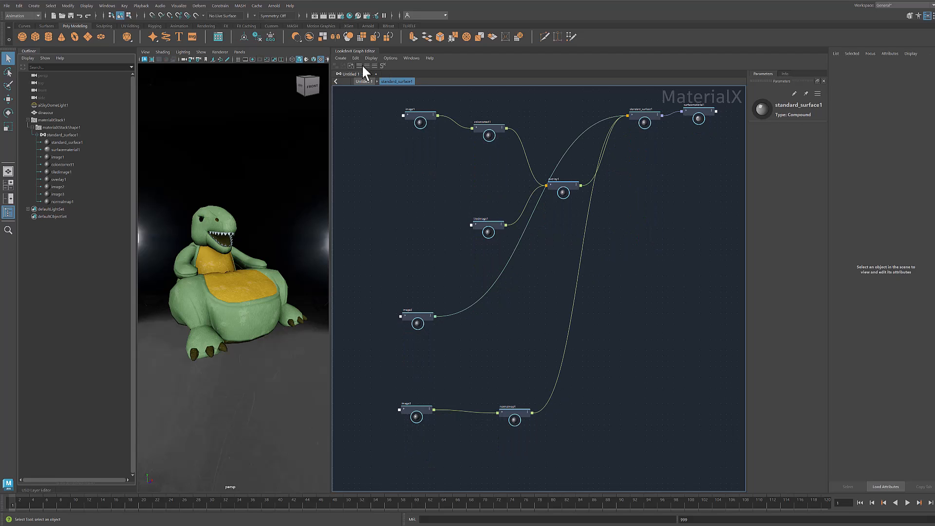
{"action": "left_click", "coordinate": [367, 65]}
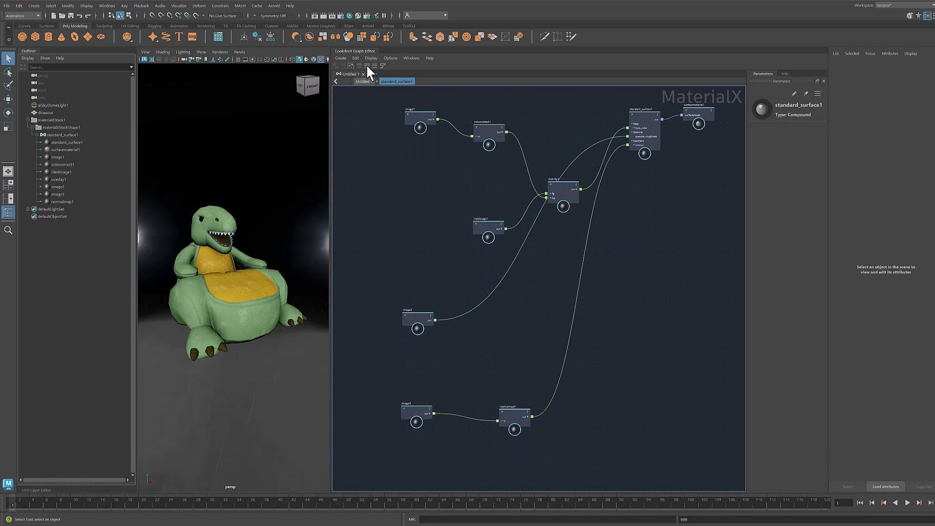
{"action": "left_click", "coordinate": [374, 66]}
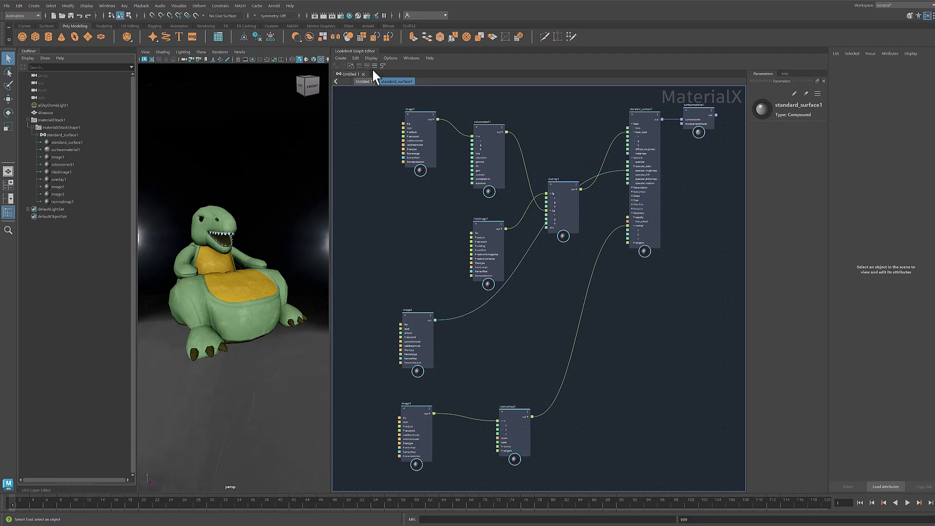
Move the surfacematerial1 node away from the network and group all the other nodes into a compound.
{"action": "scroll", "coordinate": [385, 217], "scroll_direction": "down", "scroll_amount": 4}
{"action": "middle_click_drag", "start_coordinate": [596, 274], "coordinate": [632, 291]}
{"action": "left_click_drag", "start_coordinate": [659, 147], "coordinate": [713, 147]}
{"action": "left_click_drag", "start_coordinate": [663, 124], "coordinate": [384, 453]}
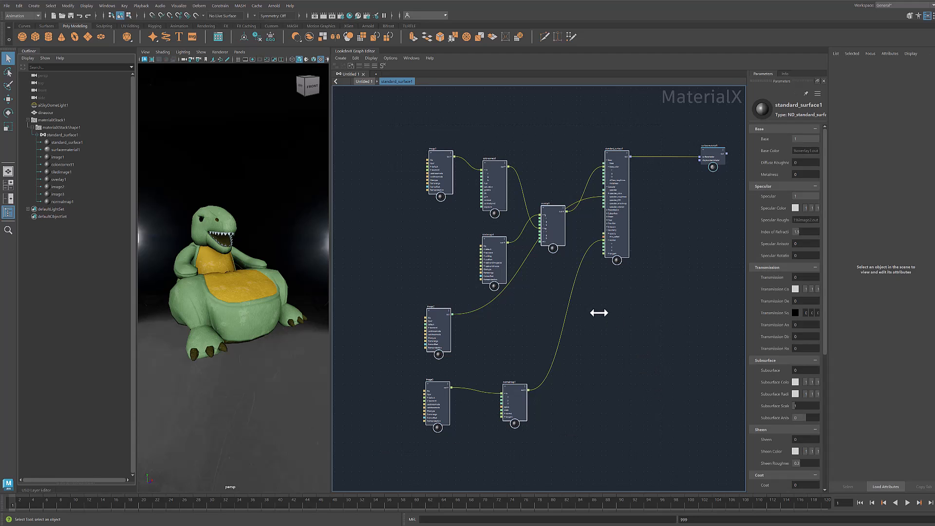
{"action": "right_click", "coordinate": [596, 298]}
{"action": "left_click", "coordinate": [627, 320]}
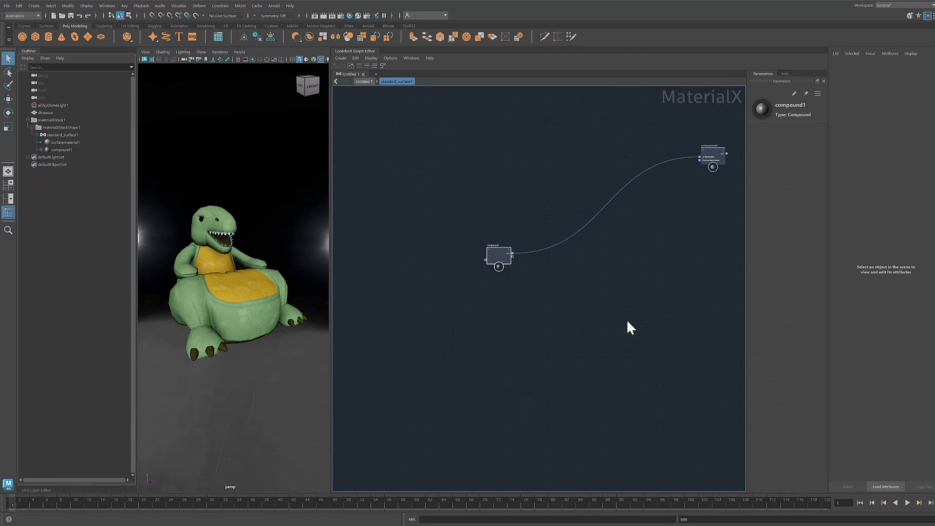
Place the compound node near surfacematerial1 and rename it dinosaur_shader.
{"action": "left_click_drag", "start_coordinate": [400, 373], "coordinate": [563, 279]}
{"action": "scroll", "coordinate": [573, 269], "scroll_direction": "up", "scroll_amount": 6}
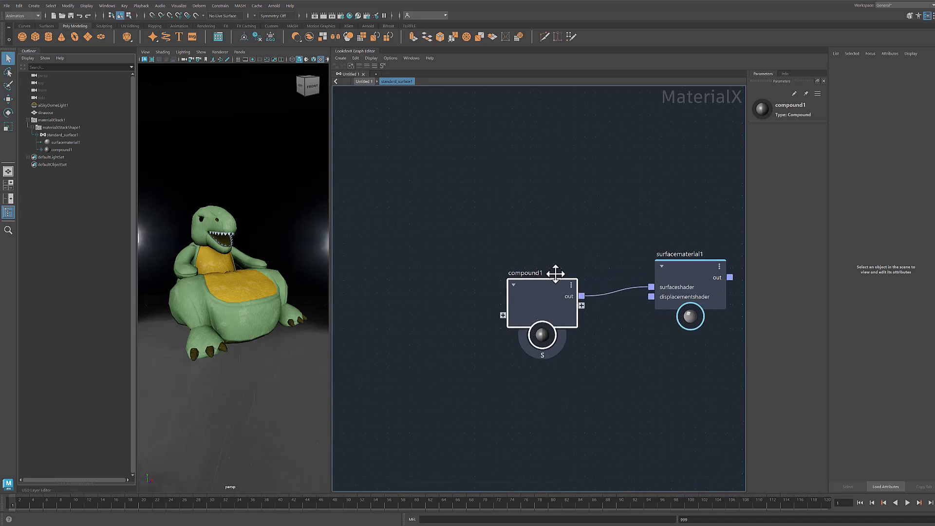
{"action": "left_click", "coordinate": [568, 271]}
{"action": "middle_click_drag", "start_coordinate": [538, 271], "coordinate": [475, 244]}
{"action": "double_click", "coordinate": [474, 244]}
{"action": "type", "text": "dinosaur_shade"}
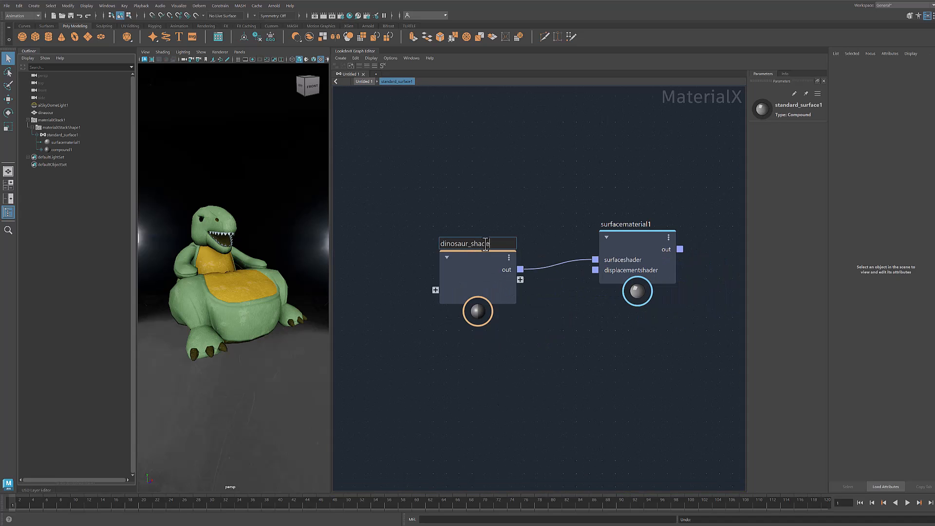
{"action": "type", "text": "r"}
{"action": "key", "text": "Return"}
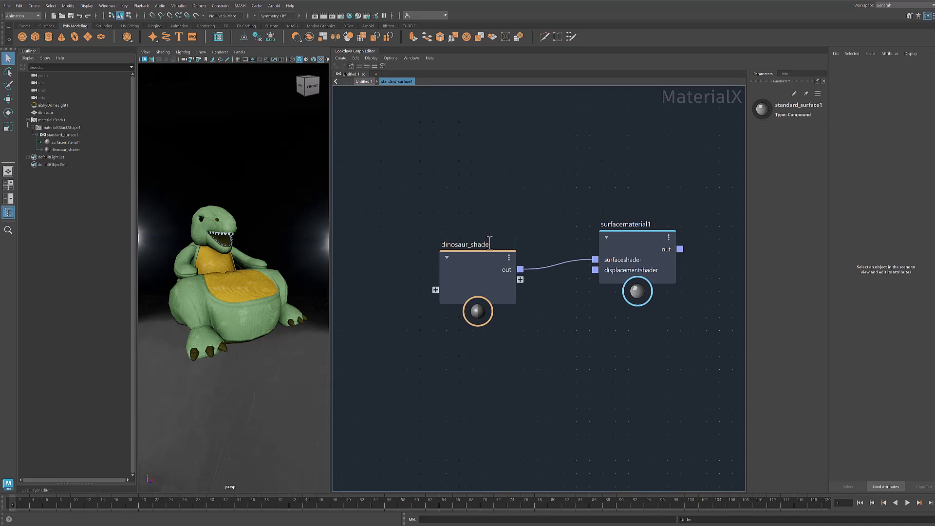
Open the dinosaur_shader compound and move its Input node clear of the image nodes, ahead of the network.
{"action": "double_click", "coordinate": [479, 312]}
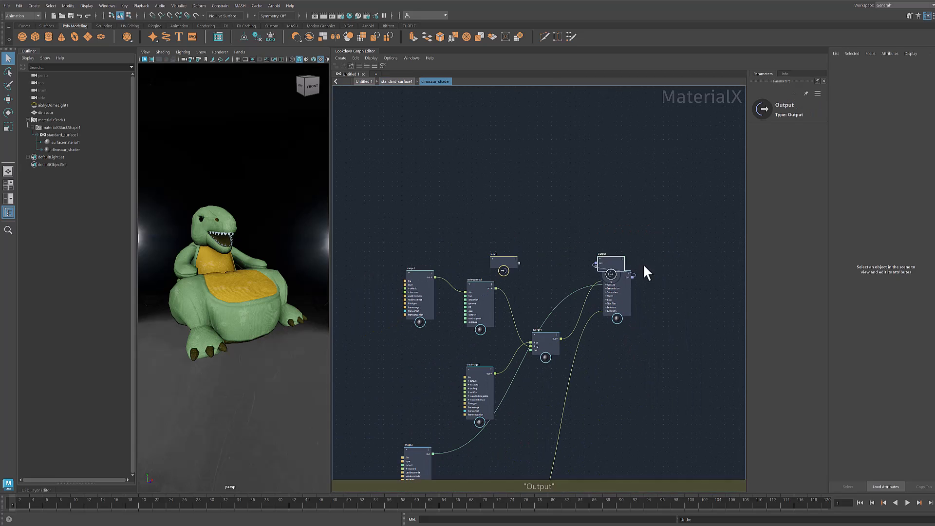
{"action": "left_click_drag", "start_coordinate": [507, 263], "coordinate": [355, 358]}
{"action": "scroll", "coordinate": [485, 263], "scroll_direction": "up", "scroll_amount": 5}
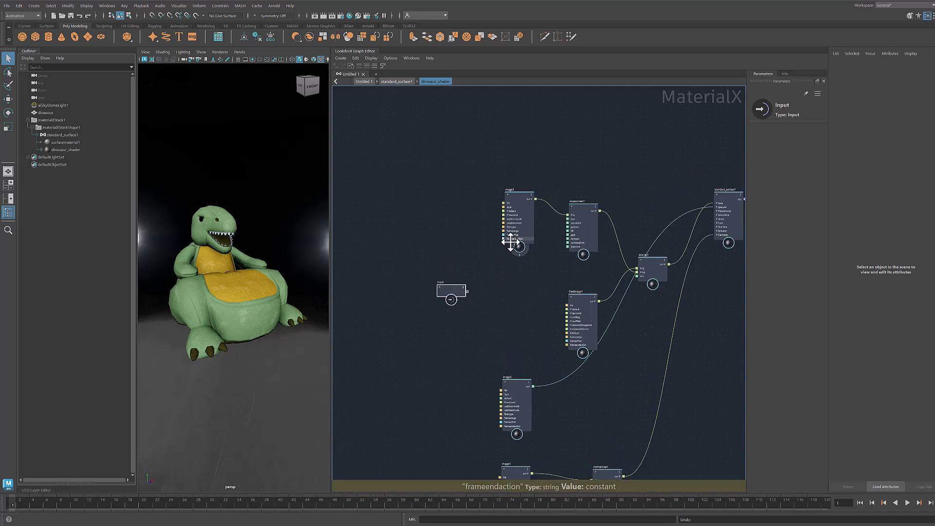
{"action": "middle_click_drag", "start_coordinate": [497, 285], "coordinate": [508, 340]}
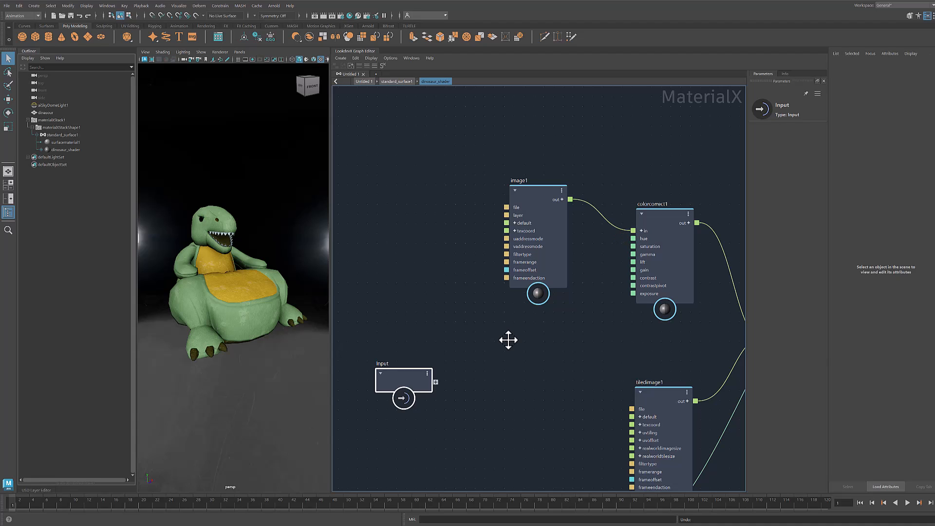
{"action": "left_click", "coordinate": [508, 340]}
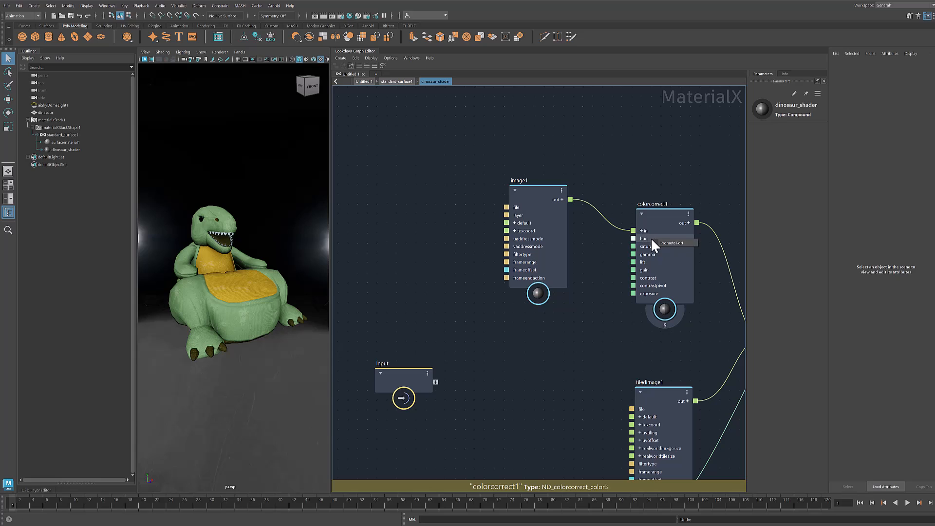
Promote the colorcorrect1 node's hue and saturation ports to the compound's inputs.
{"action": "left_click", "coordinate": [667, 242]}
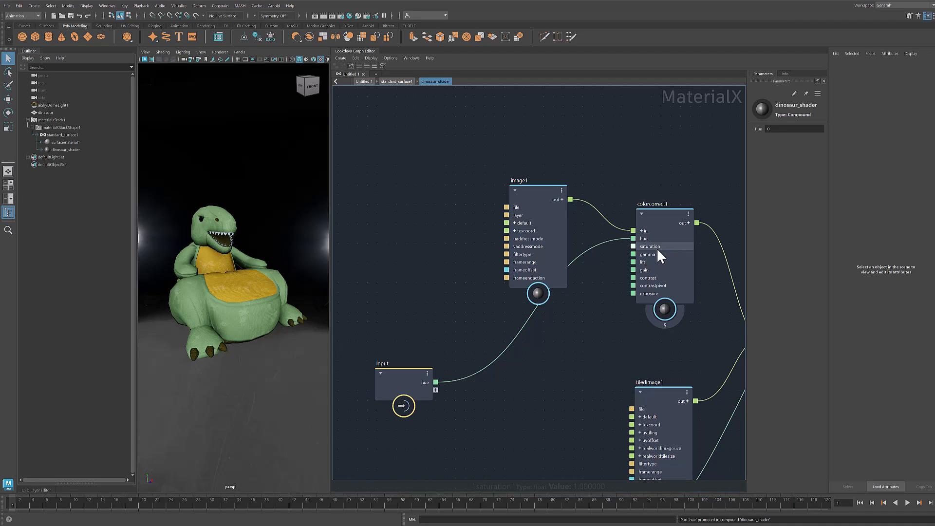
{"action": "right_click", "coordinate": [663, 248]}
{"action": "left_click", "coordinate": [668, 249]}
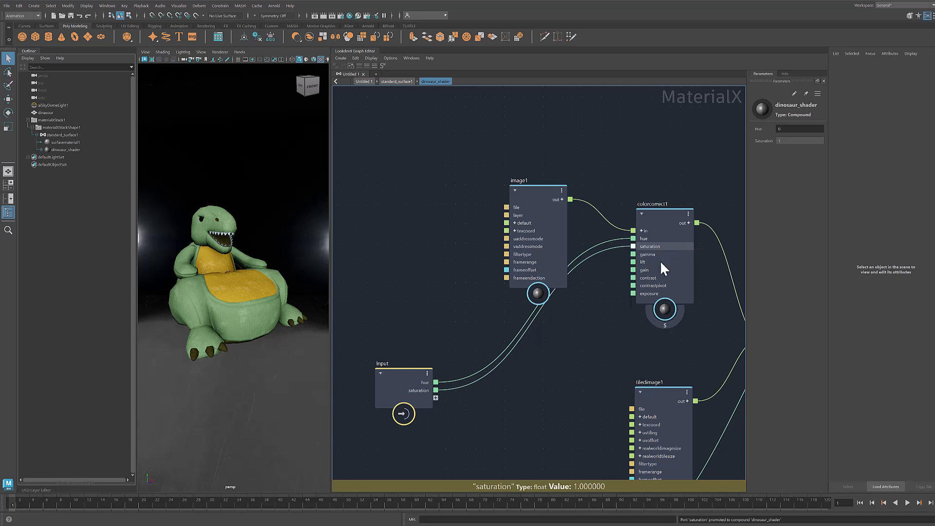
{"action": "left_click", "coordinate": [402, 374]}
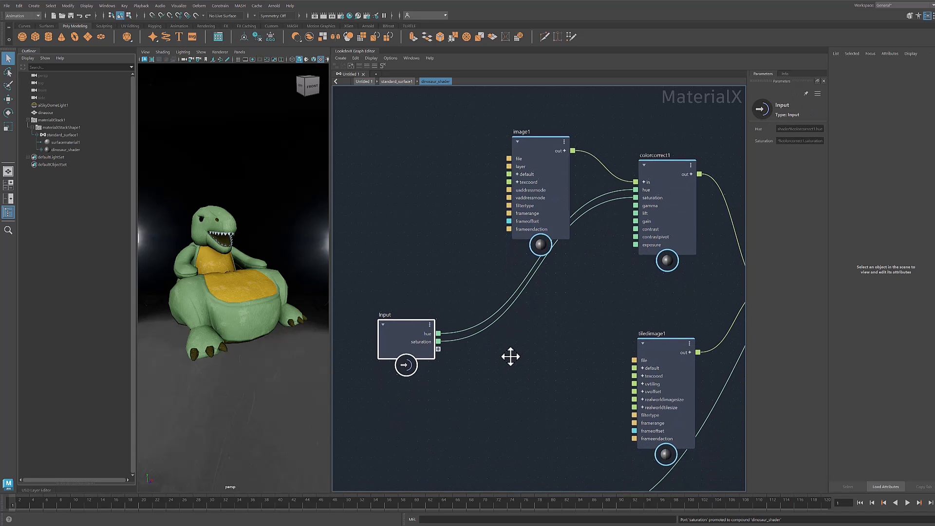
Return to the standard_surface1 level of the graph and widen the perspective viewport.
{"action": "left_click", "coordinate": [397, 82]}
{"action": "left_click_drag", "start_coordinate": [782, 129], "coordinate": [821, 142]}
{"action": "left_click", "coordinate": [338, 320]}
{"action": "left_click_drag", "start_coordinate": [330, 317], "coordinate": [390, 315]}
{"action": "middle_click_drag", "start_coordinate": [626, 383], "coordinate": [594, 336]}
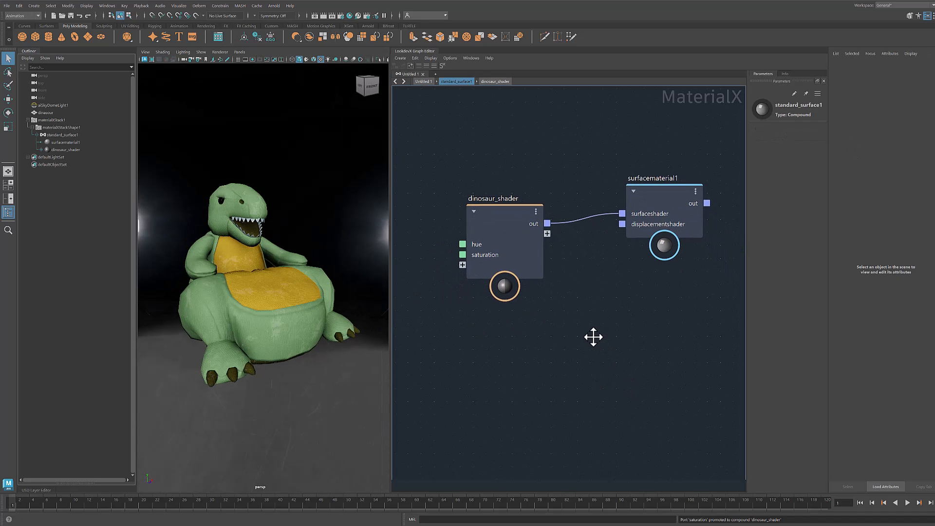
Rename standard_surface1 in the Outliner as dinosaur_surface_1 and go up to the Untitled 1 level of the graph.
{"action": "left_click", "coordinate": [62, 133]}
{"action": "double_click", "coordinate": [62, 134]}
{"action": "type", "text": "dinosaur_surfa"}
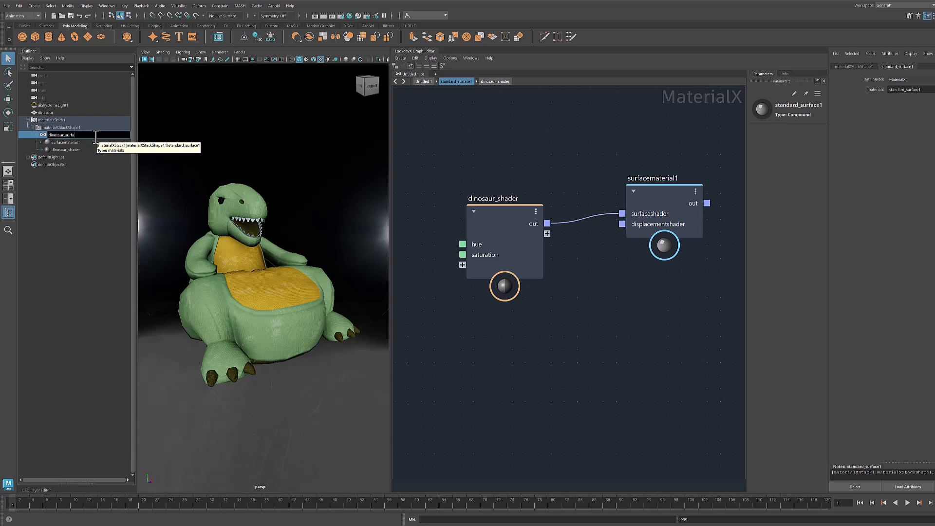
{"action": "type", "text": "ce_1"}
{"action": "left_click", "coordinate": [77, 194]}
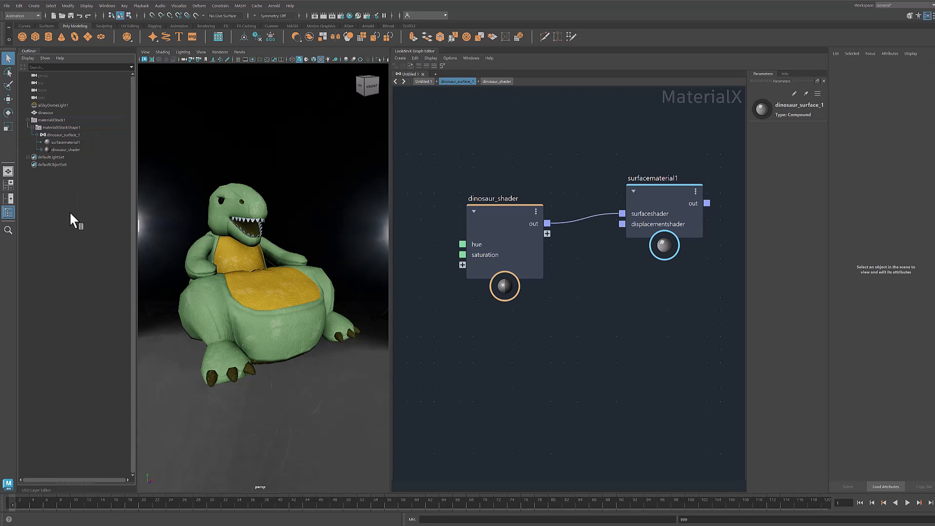
{"action": "left_click", "coordinate": [423, 81]}
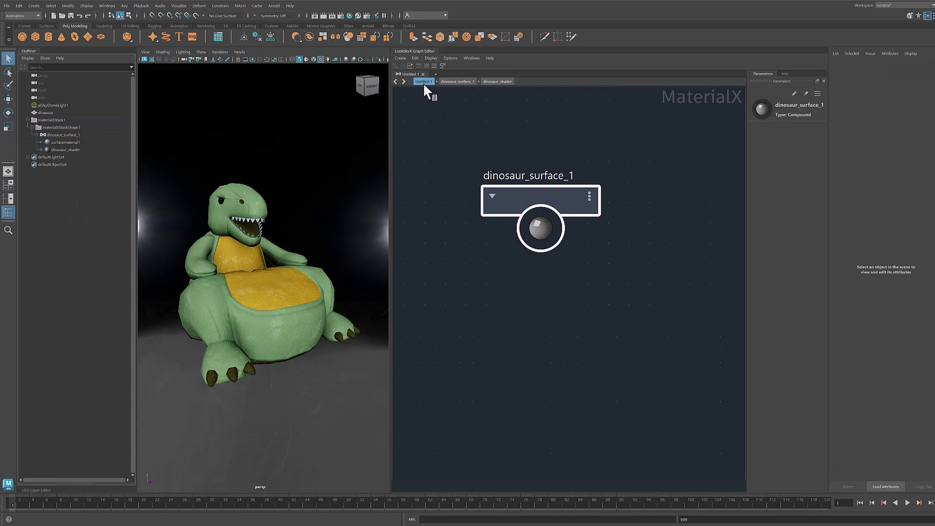
{"action": "left_click", "coordinate": [462, 253]}
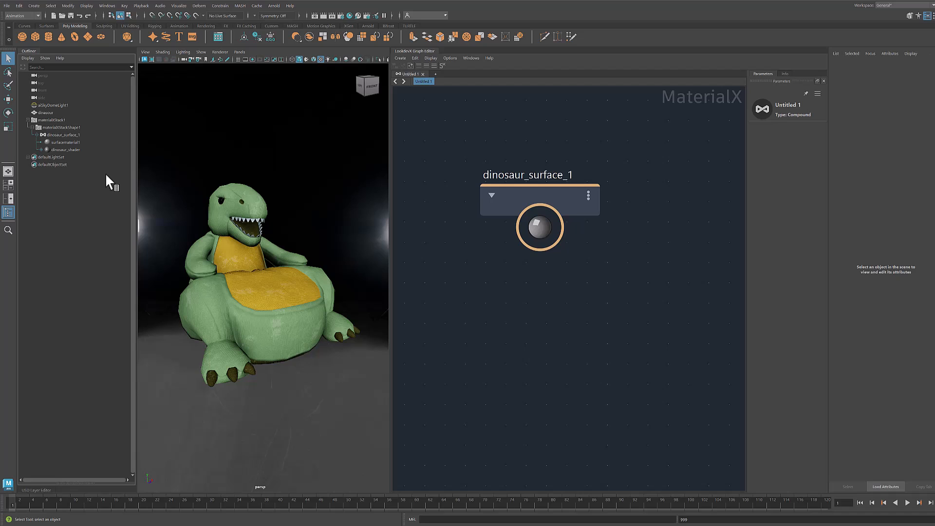
Import the MaterialX document dinosaur_surface_2.mtlx into materialXStackShape1 and expand it in the Outliner.
{"action": "left_click", "coordinate": [65, 127]}
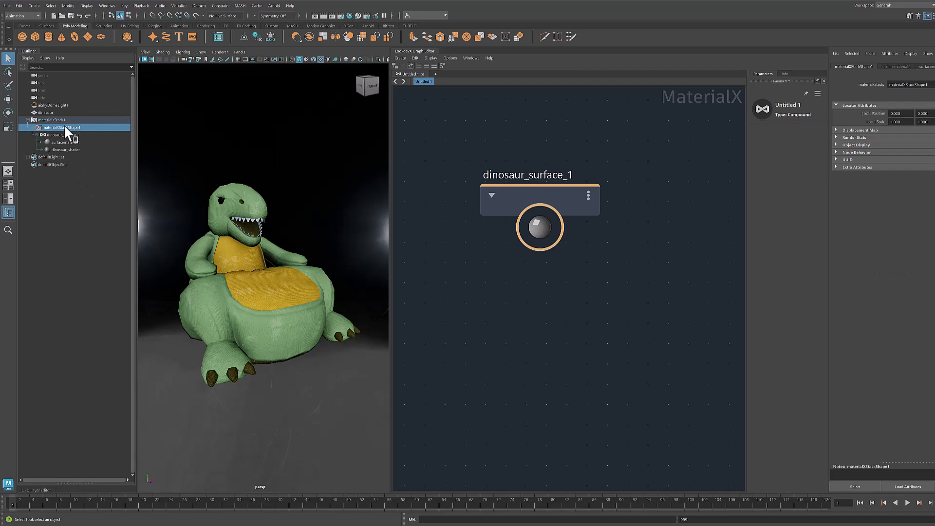
{"action": "right_click", "coordinate": [65, 126]}
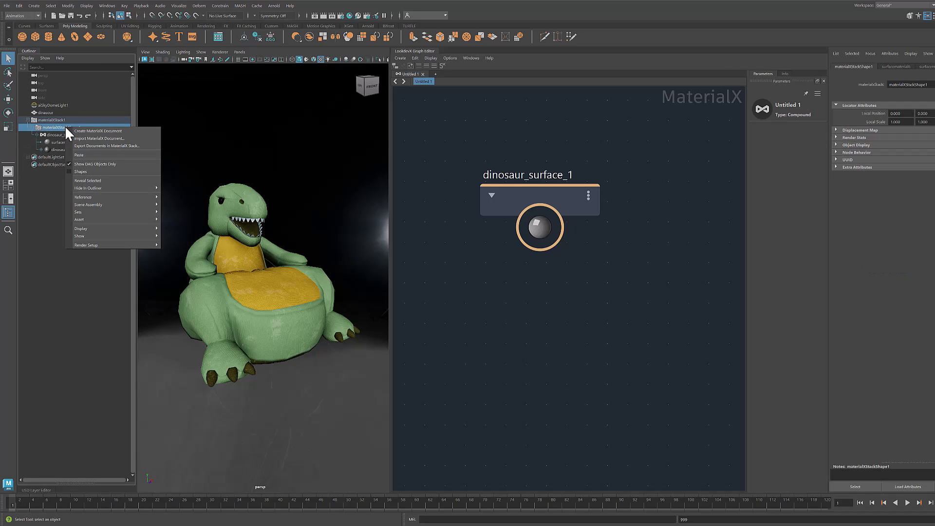
{"action": "left_click", "coordinate": [99, 139]}
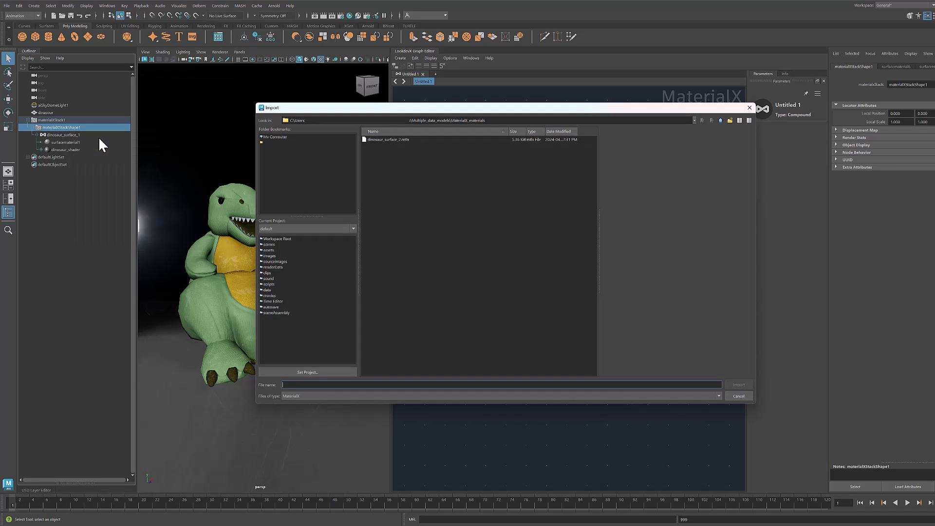
{"action": "left_click", "coordinate": [397, 142]}
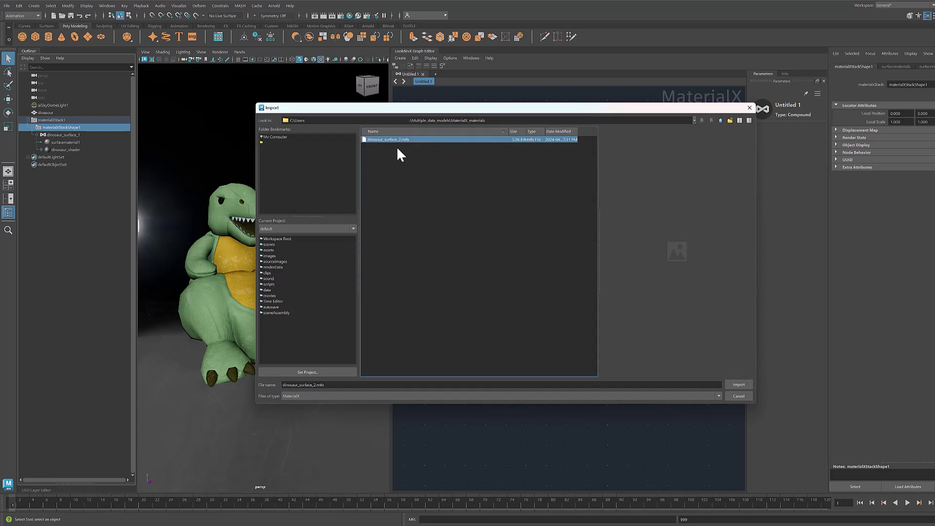
{"action": "left_click", "coordinate": [739, 385]}
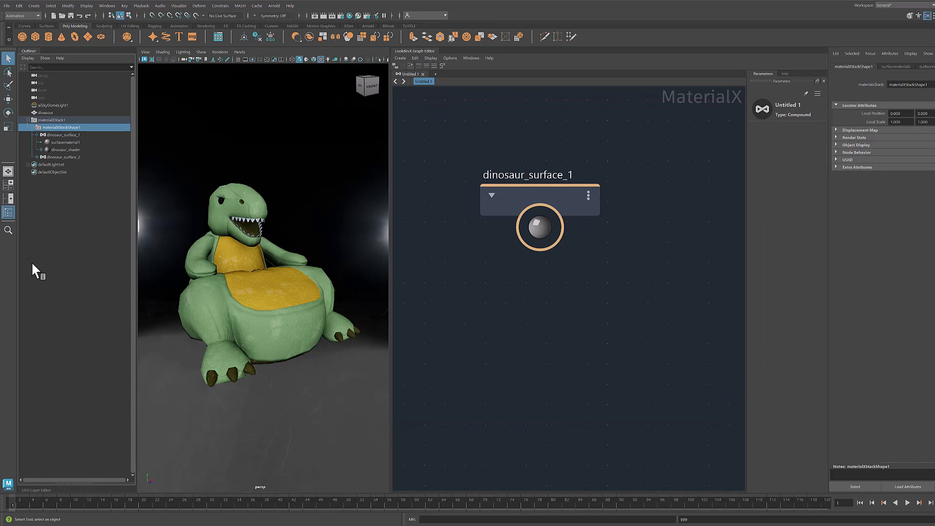
{"action": "left_click", "coordinate": [37, 156]}
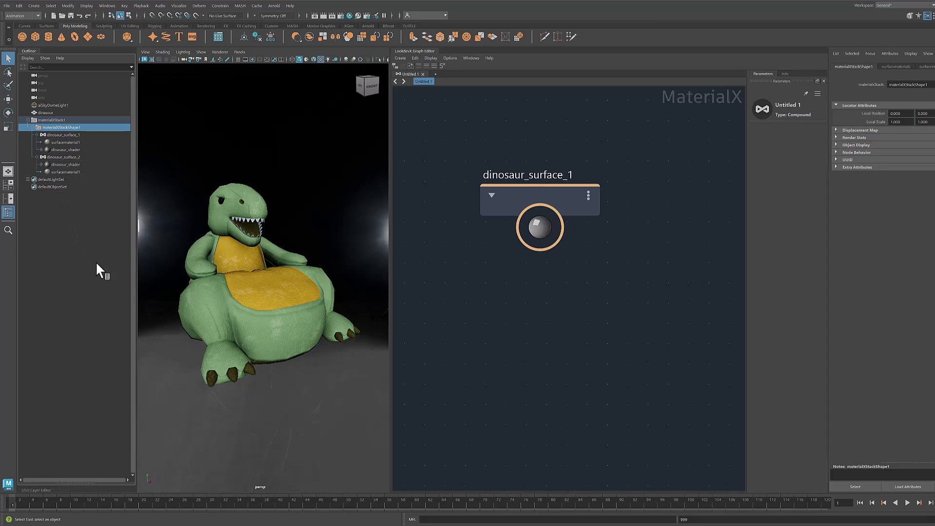
Assign the surfacematerial1 material of dinosaur_surface_2 to the dinosaur mesh.
{"action": "left_click", "coordinate": [263, 283]}
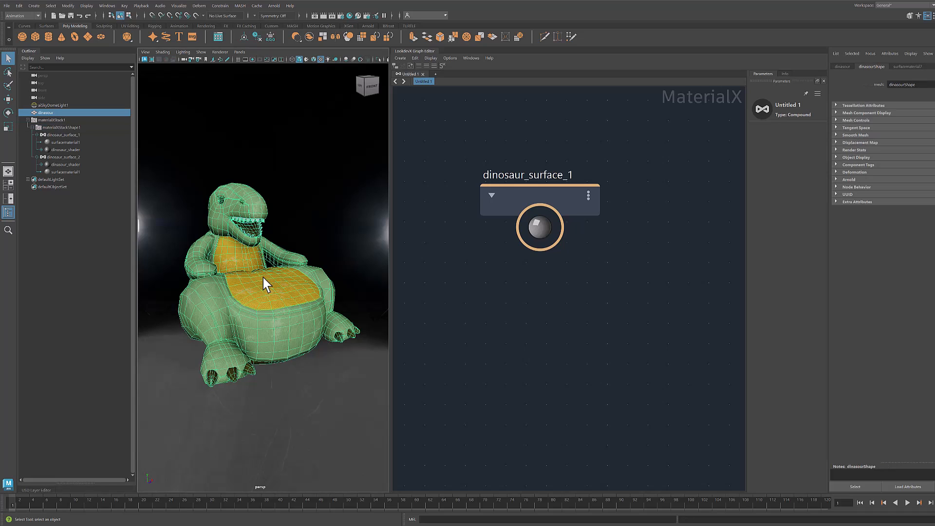
{"action": "right_click", "coordinate": [71, 171]}
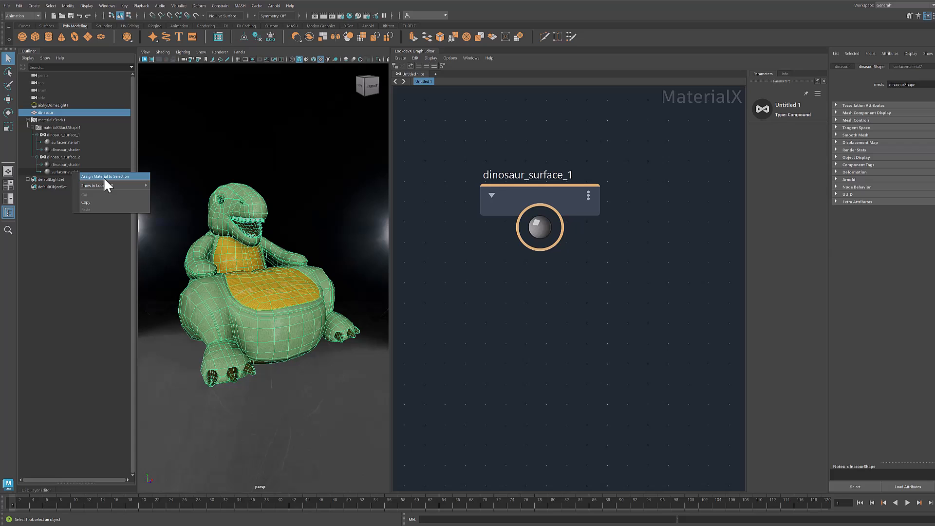
{"action": "left_click", "coordinate": [104, 177]}
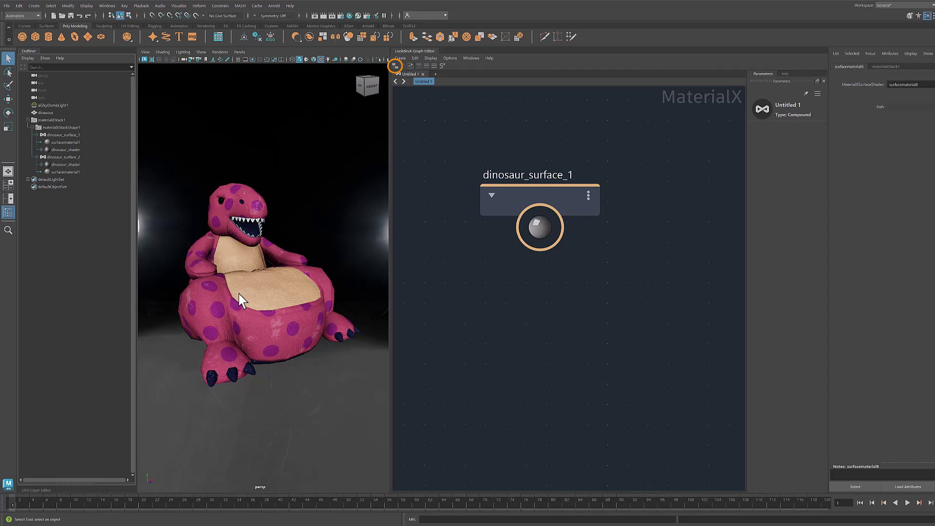
Create a new MaterialX graph and add the dinosaur_surface_2 document to it.
{"action": "left_click", "coordinate": [436, 74]}
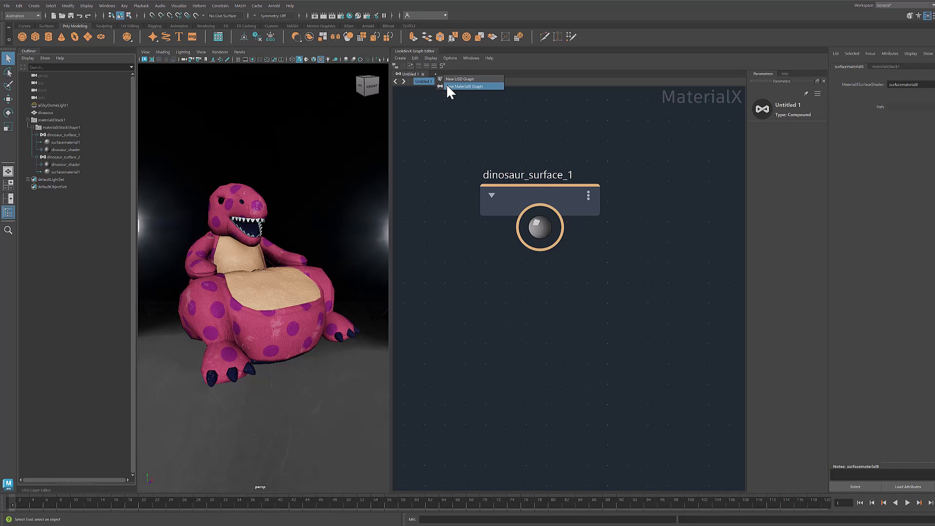
{"action": "left_click", "coordinate": [447, 87]}
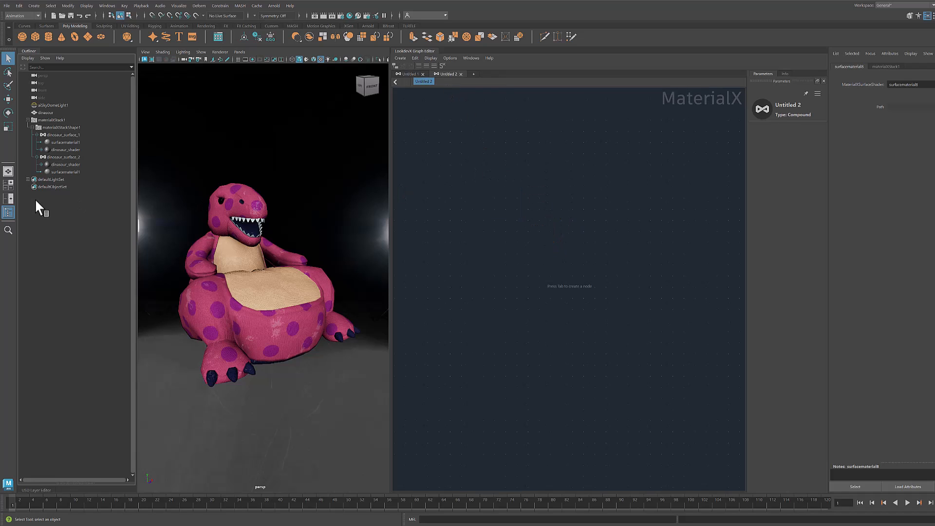
{"action": "left_click", "coordinate": [51, 157]}
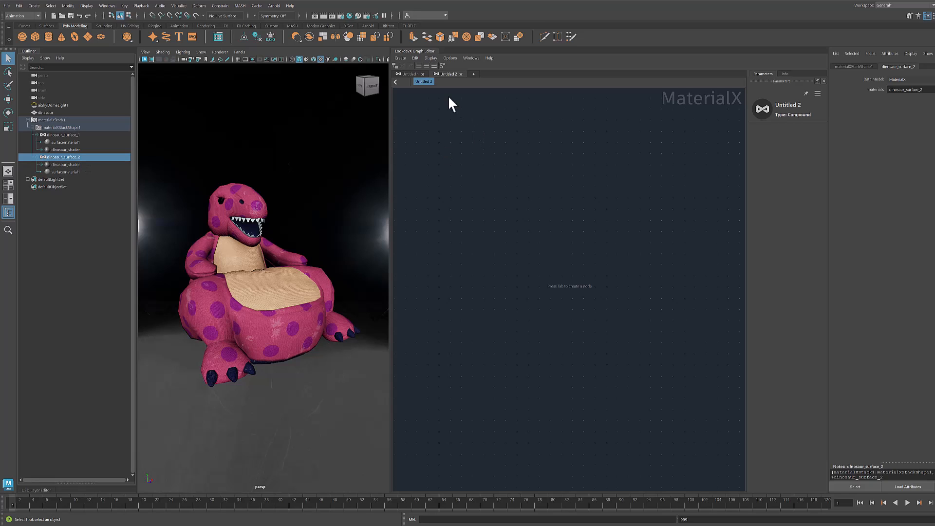
{"action": "left_click", "coordinate": [395, 66]}
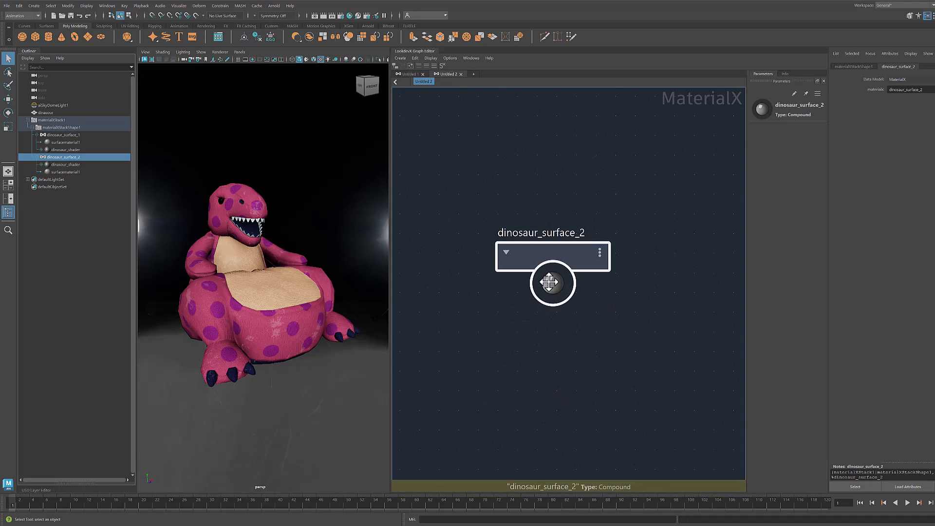
Enter dinosaur_surface_2 and its dinasour_shader compound to examine the full node network.
{"action": "double_click", "coordinate": [553, 281]}
{"action": "double_click", "coordinate": [533, 257]}
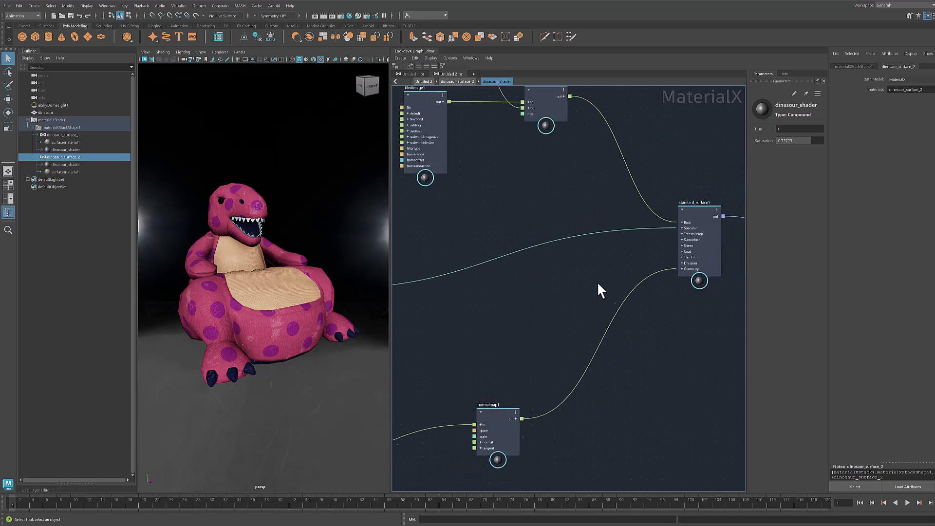
{"action": "middle_click_drag", "start_coordinate": [512, 303], "coordinate": [533, 341], "text": "alt"}
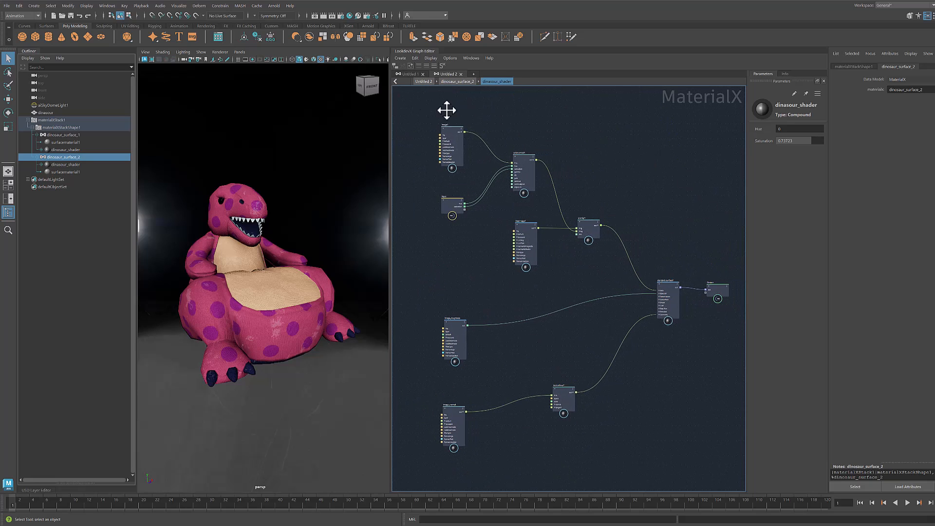
Clear the Untitled 2 graph and add the dinosaur_surface_2 document back to it.
{"action": "left_click", "coordinate": [410, 65]}
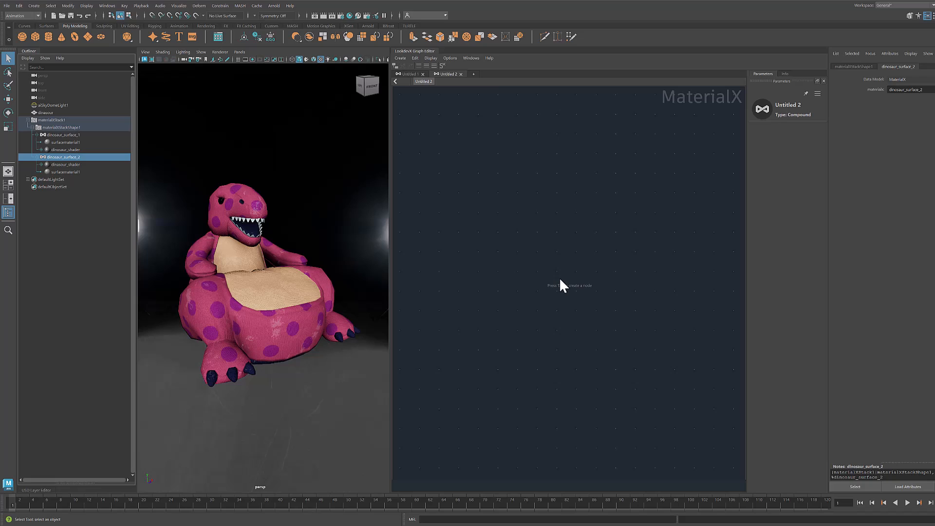
{"action": "left_click", "coordinate": [394, 66]}
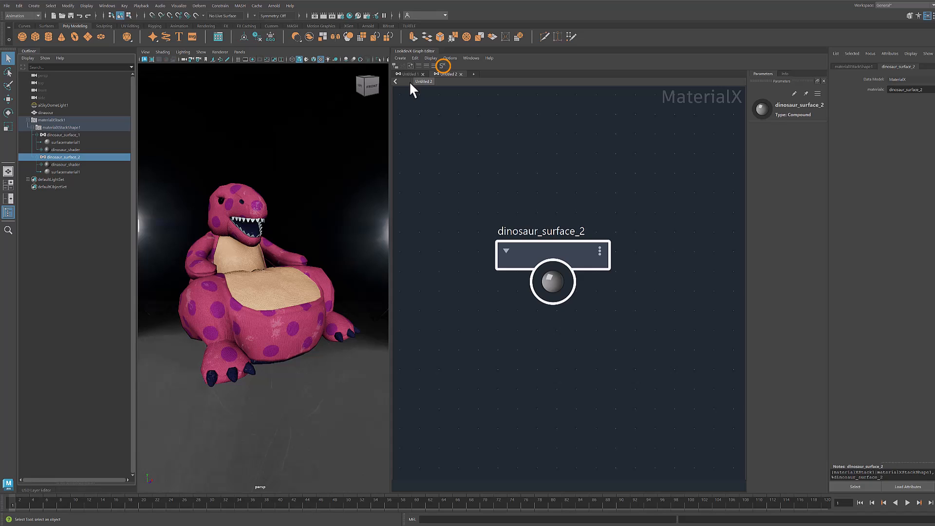
{"action": "left_click", "coordinate": [460, 212]}
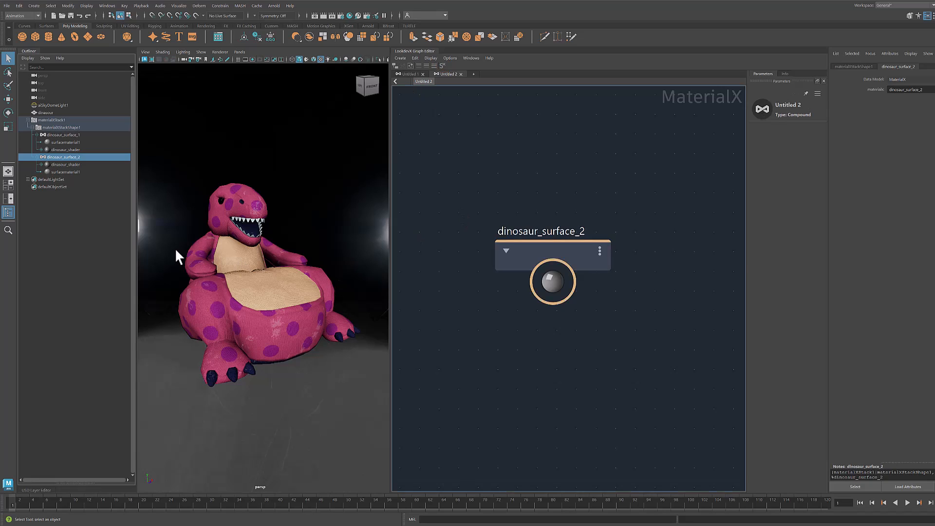
Duplicate the dinosaur mesh and move the copy to the right of the original, farther back in the scene.
{"action": "left_click", "coordinate": [62, 212]}
{"action": "left_click", "coordinate": [47, 111]}
{"action": "key", "text": "ctrl+d"}
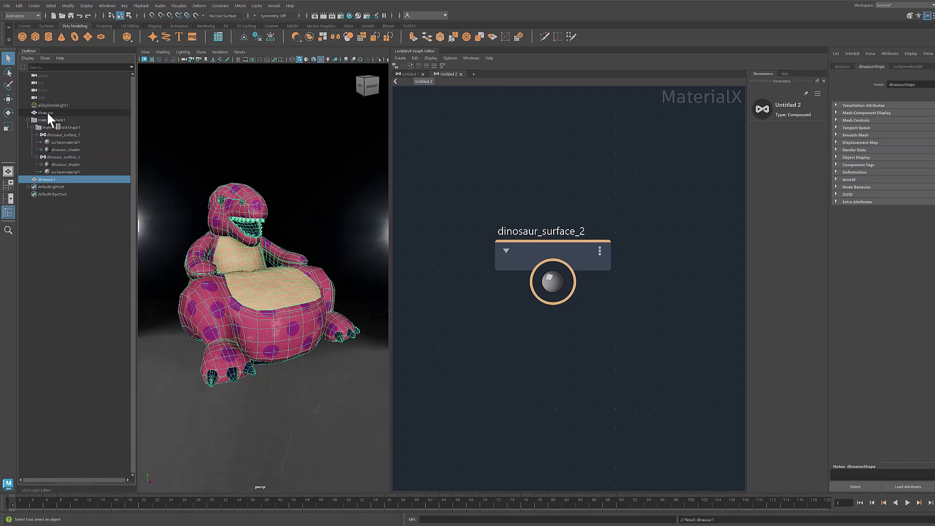
{"action": "key", "text": "w"}
{"action": "scroll", "coordinate": [206, 307], "scroll_direction": "down", "scroll_amount": 3}
{"action": "scroll", "coordinate": [282, 316], "scroll_direction": "up", "scroll_amount": 3}
{"action": "left_click_drag", "start_coordinate": [282, 316], "coordinate": [386, 277]}
{"action": "scroll", "coordinate": [263, 339], "scroll_direction": "down", "scroll_amount": 3}
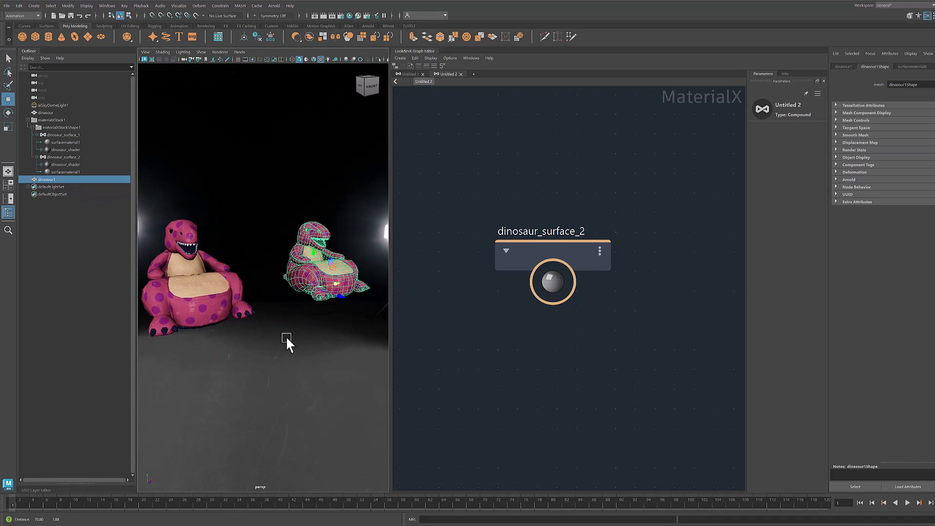
Assign the surfacematerial1 material of dinosaur_surface_1 to the duplicated dinosaur and widen the perspective viewport.
{"action": "right_click", "coordinate": [67, 143]}
{"action": "left_click", "coordinate": [98, 147]}
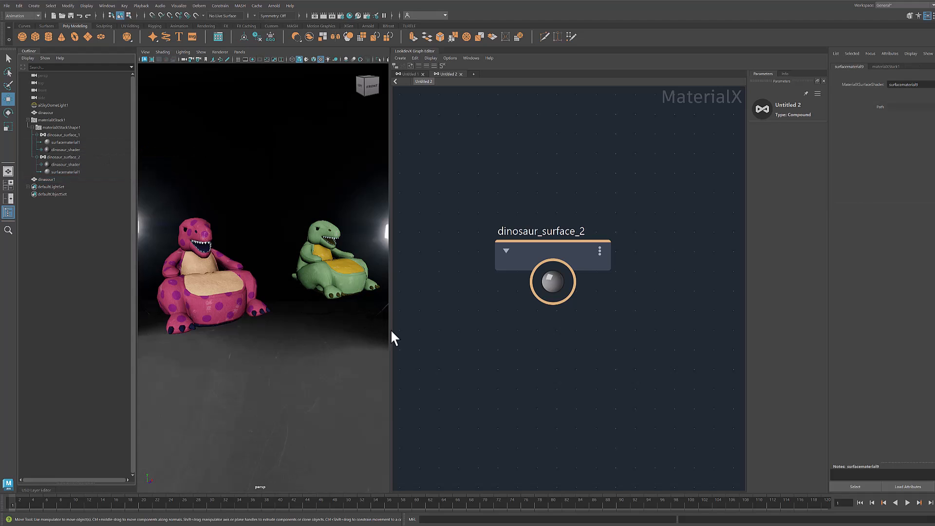
{"action": "left_click_drag", "start_coordinate": [391, 334], "coordinate": [447, 337]}
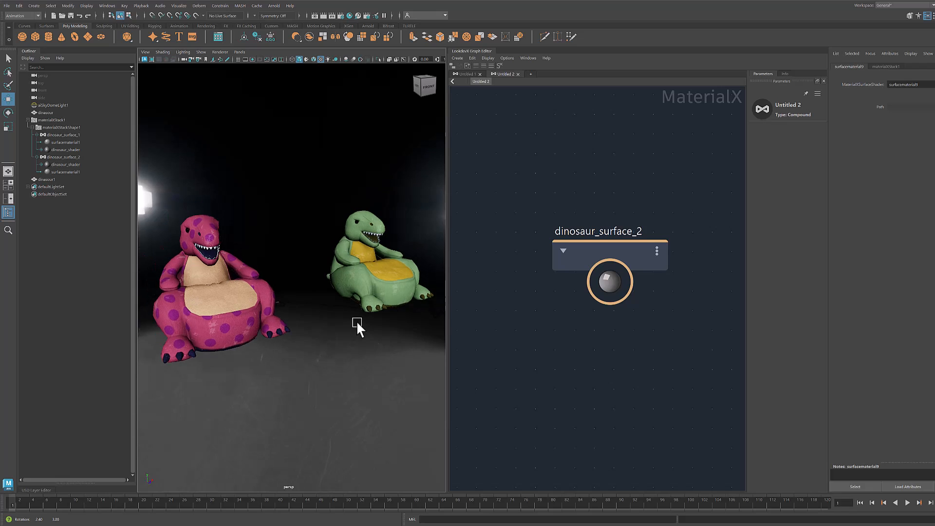
Solo the tiledimage1 node inside the dinasour_shader compound of dinosaur_surface_2 to preview its output on the model.
{"action": "double_click", "coordinate": [609, 283]}
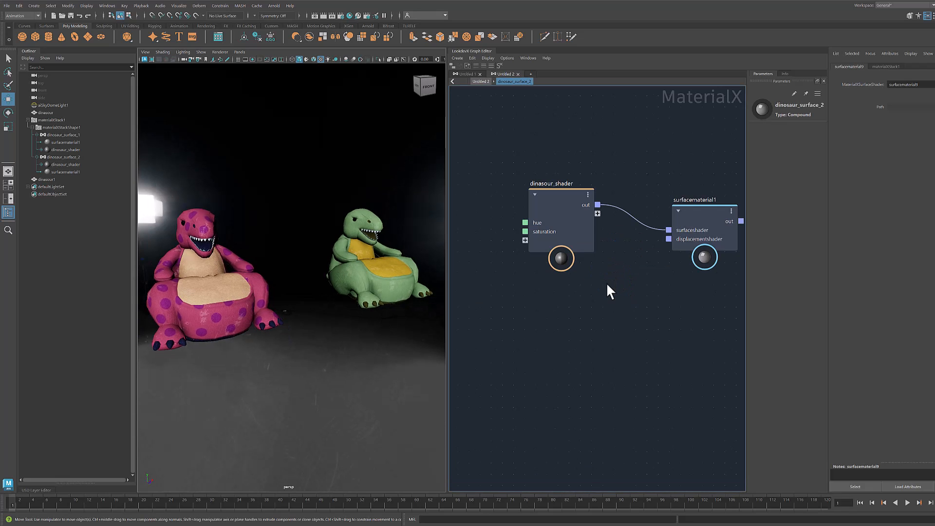
{"action": "double_click", "coordinate": [561, 257]}
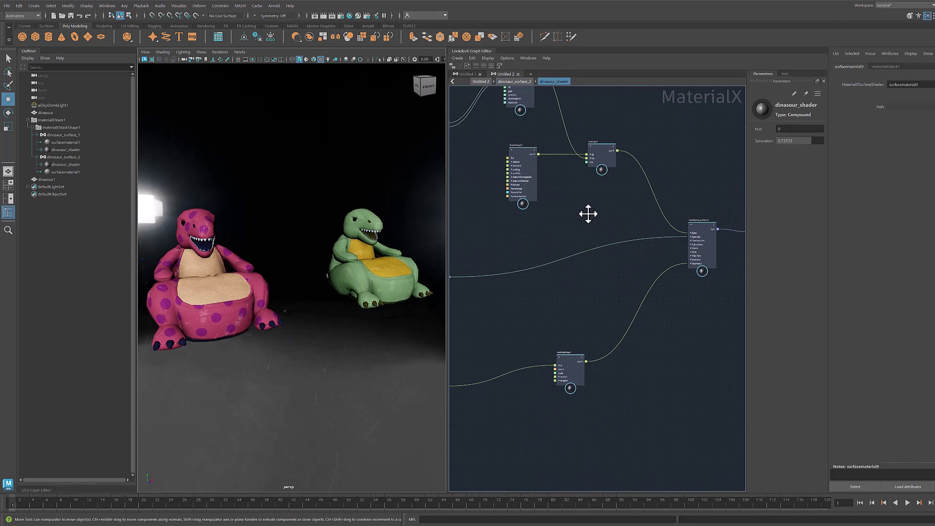
{"action": "middle_click_drag", "start_coordinate": [586, 211], "coordinate": [634, 294]}
{"action": "scroll", "coordinate": [589, 299], "scroll_direction": "up", "scroll_amount": 5}
{"action": "scroll", "coordinate": [586, 299], "scroll_direction": "up", "scroll_amount": 1}
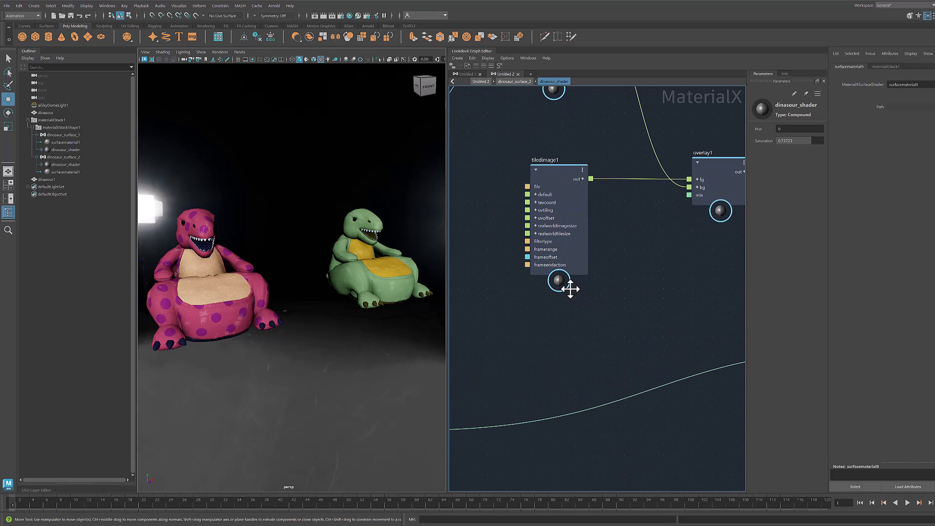
{"action": "left_click", "coordinate": [560, 293]}
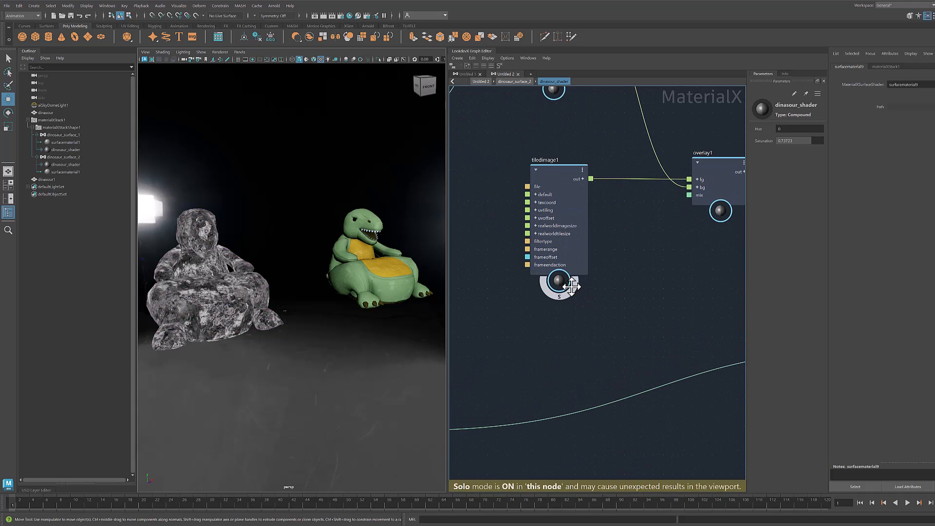
Solo the normalmap1 node inside the dinosaur_shader compound of dinosaur_surface_1, and turn off solo mode for both materials.
{"action": "left_click", "coordinate": [465, 74]}
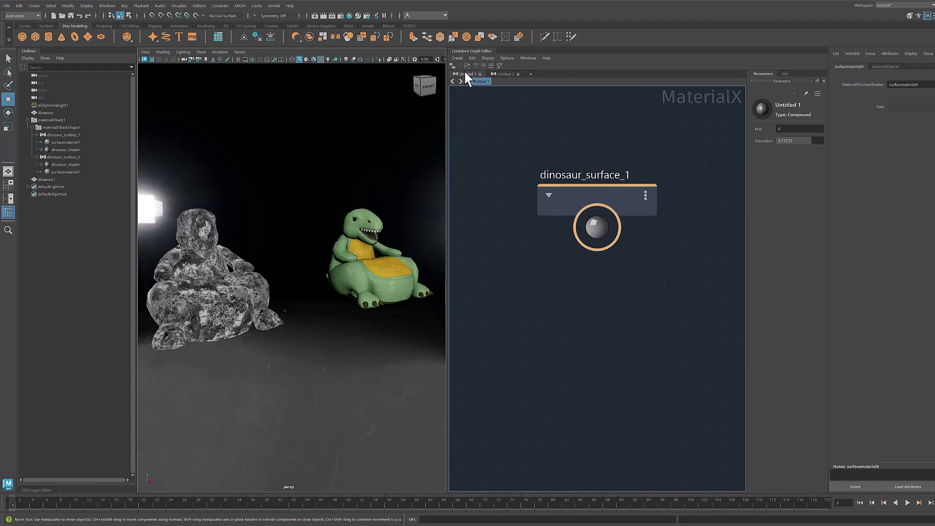
{"action": "double_click", "coordinate": [595, 225]}
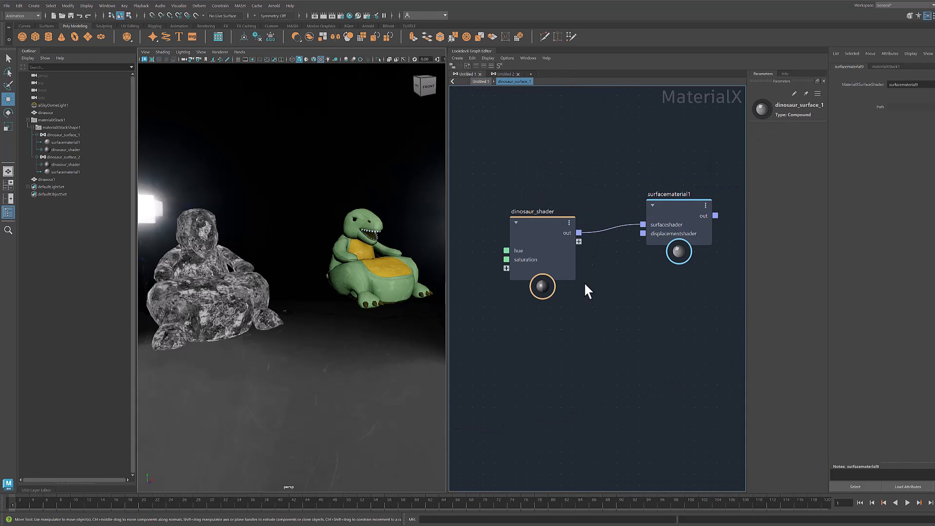
{"action": "double_click", "coordinate": [546, 286]}
{"action": "middle_click_drag", "start_coordinate": [594, 366], "coordinate": [583, 152]}
{"action": "middle_click_drag", "start_coordinate": [658, 347], "coordinate": [572, 285]}
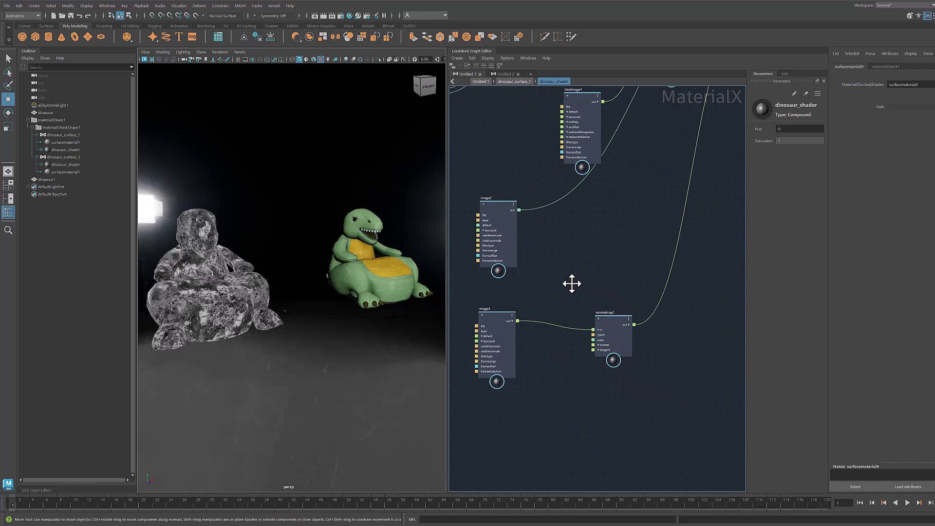
{"action": "scroll", "coordinate": [614, 362], "scroll_direction": "up", "scroll_amount": 3}
{"action": "left_click", "coordinate": [595, 364]}
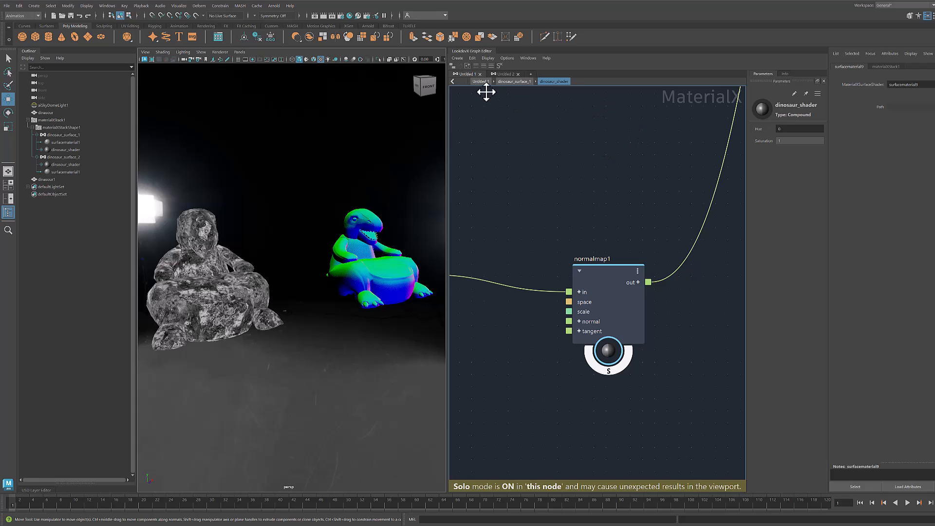
{"action": "left_click", "coordinate": [499, 65]}
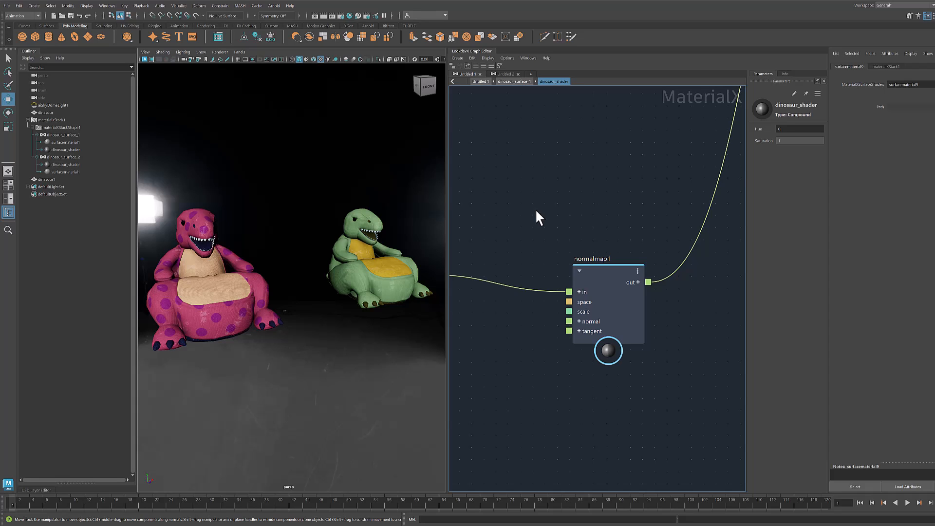
Export all documents of materialXStackShape1 into a new folder named MaterialX_Stack_Dinosaur.
{"action": "left_click", "coordinate": [72, 127]}
{"action": "right_click", "coordinate": [63, 127]}
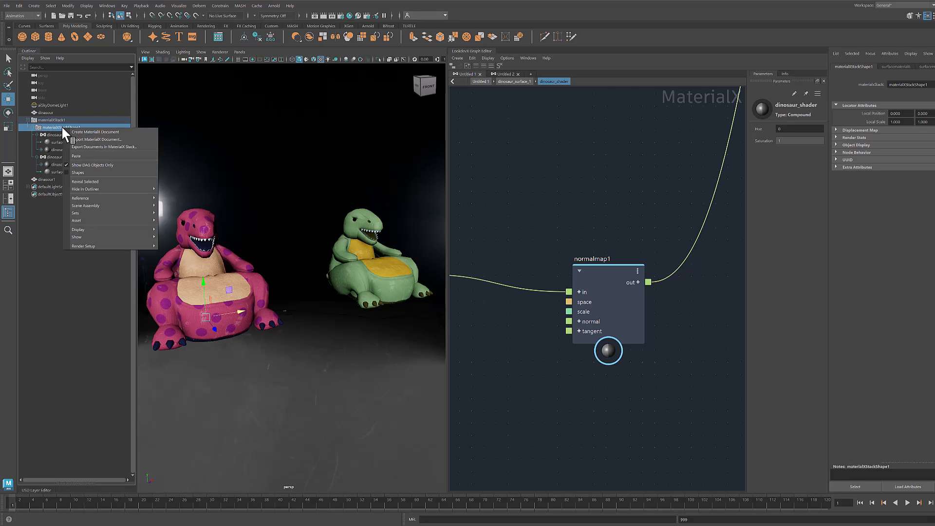
{"action": "left_click", "coordinate": [108, 144]}
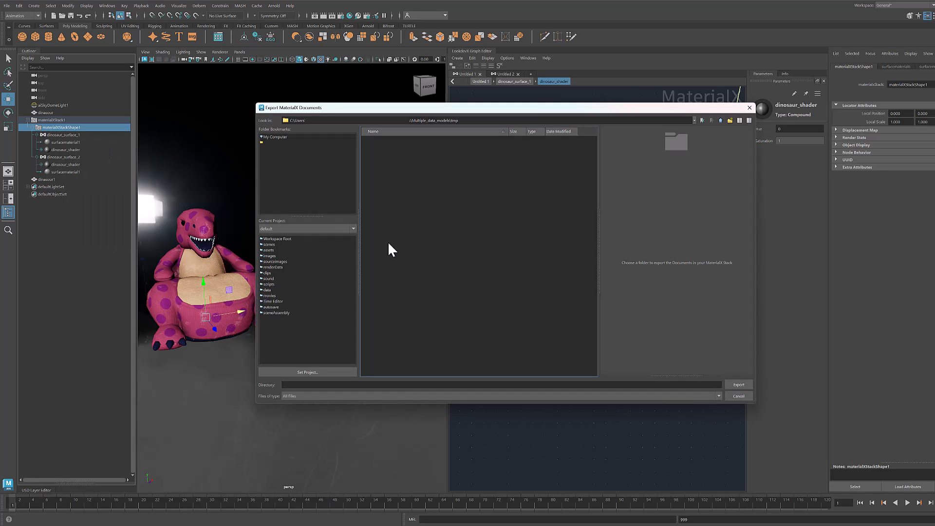
{"action": "right_click", "coordinate": [388, 241]}
{"action": "left_click", "coordinate": [394, 253]}
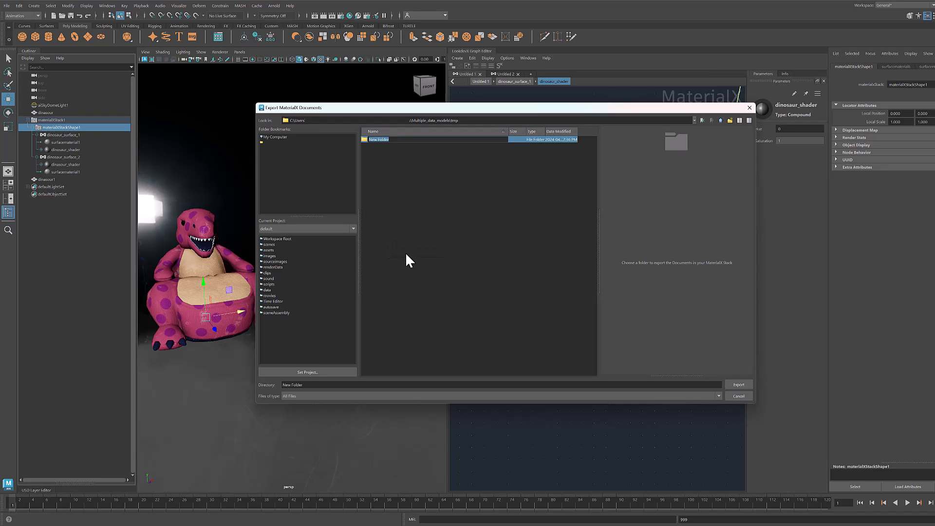
{"action": "type", "text": "MaterialX_Stack_Dinosaur"}
{"action": "key", "text": "Return"}
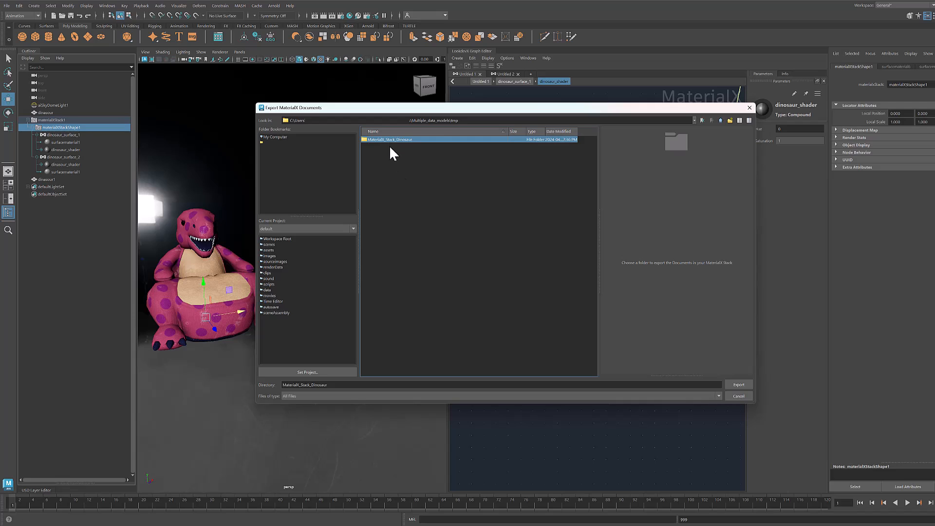
{"action": "left_click", "coordinate": [738, 384]}
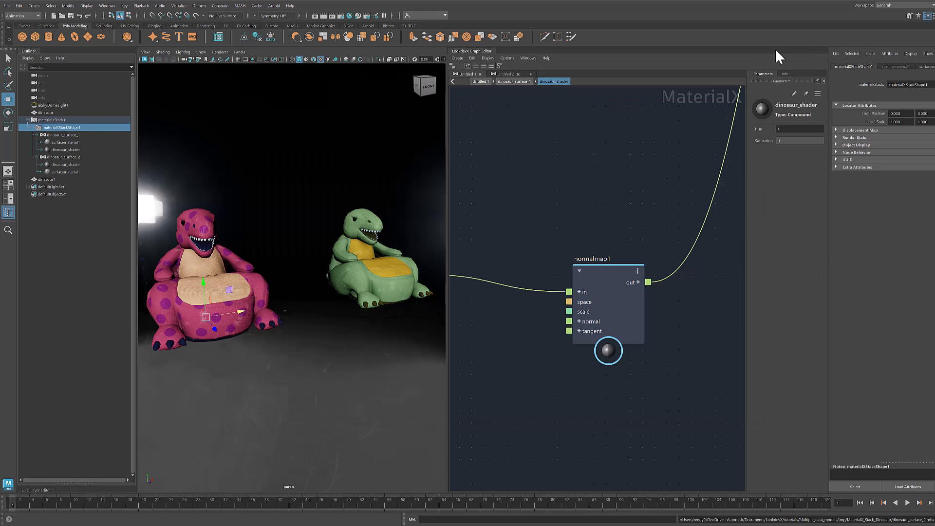
Switch to File Explorer, check the exported .mtlx files in the MaterialX_Stack_Dinosaur folder, and return to Maya.
{"action": "left_click", "coordinate": [363, 184]}
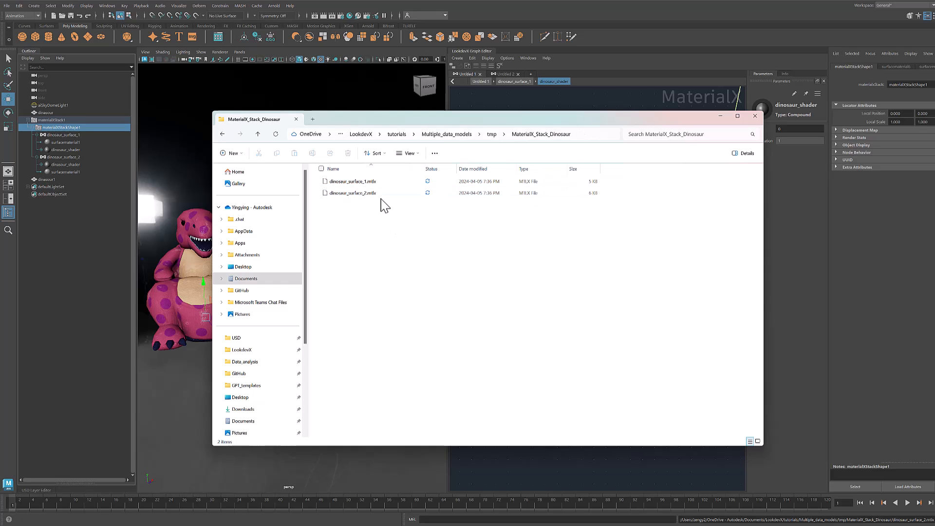
{"action": "left_click", "coordinate": [370, 182]}
{"action": "left_click", "coordinate": [380, 197]}
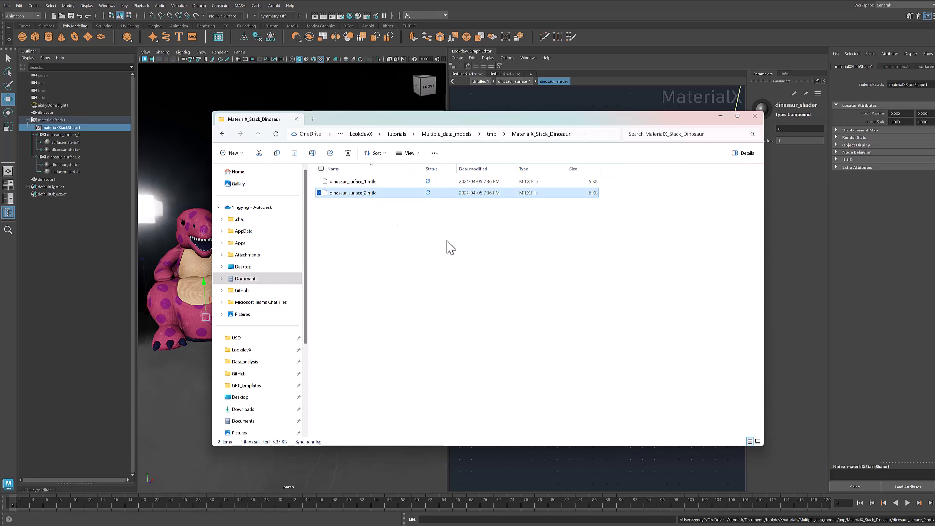
{"action": "left_click", "coordinate": [451, 244]}
{"action": "left_click", "coordinate": [721, 117]}
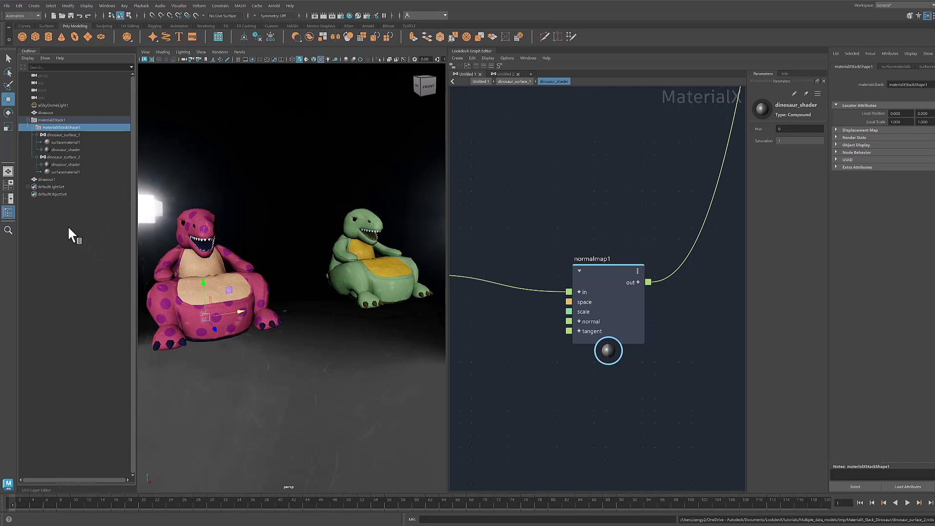
{"action": "left_click", "coordinate": [67, 134]}
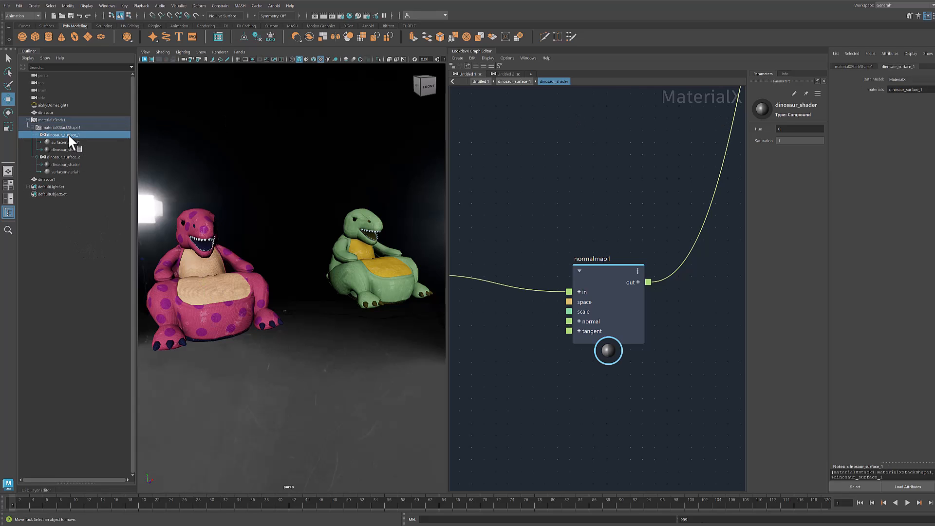
{"action": "right_click", "coordinate": [68, 136]}
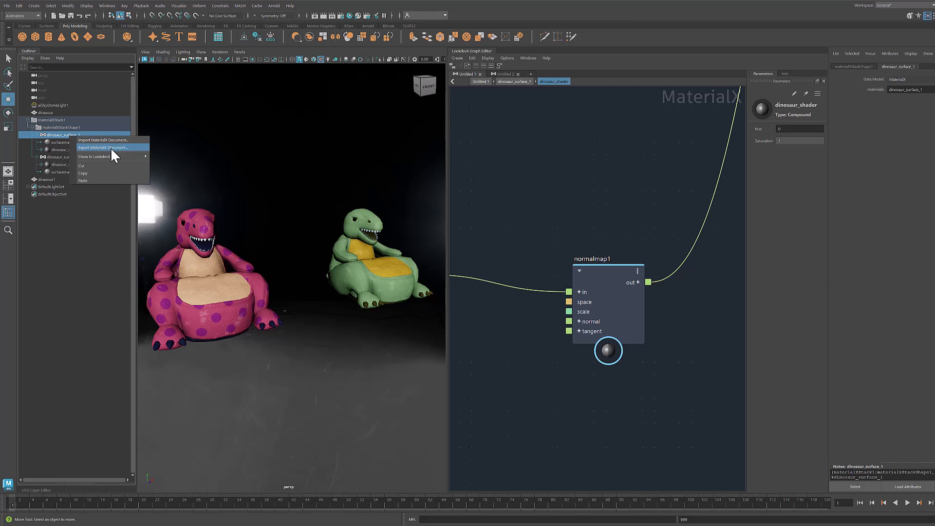
{"action": "left_click_drag", "start_coordinate": [97, 246], "coordinate": [193, 264]}
Start the Arnold render in the perspective viewport to view both dinosaurs, and stop it.
{"action": "left_click", "coordinate": [145, 59]}
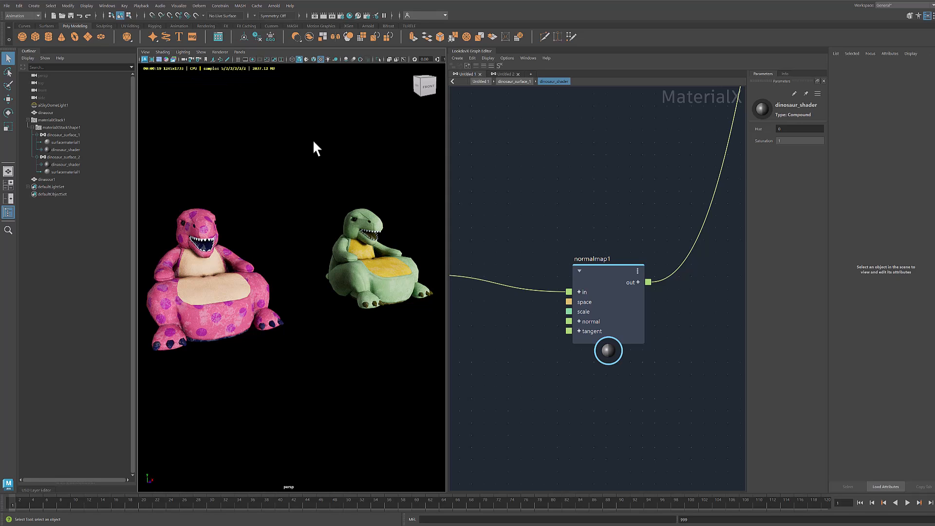
{"action": "left_click", "coordinate": [145, 60]}
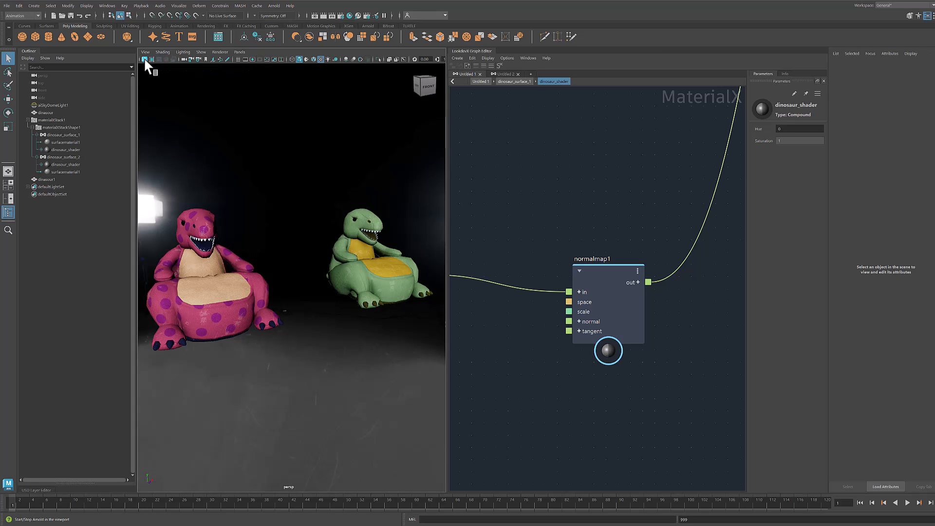